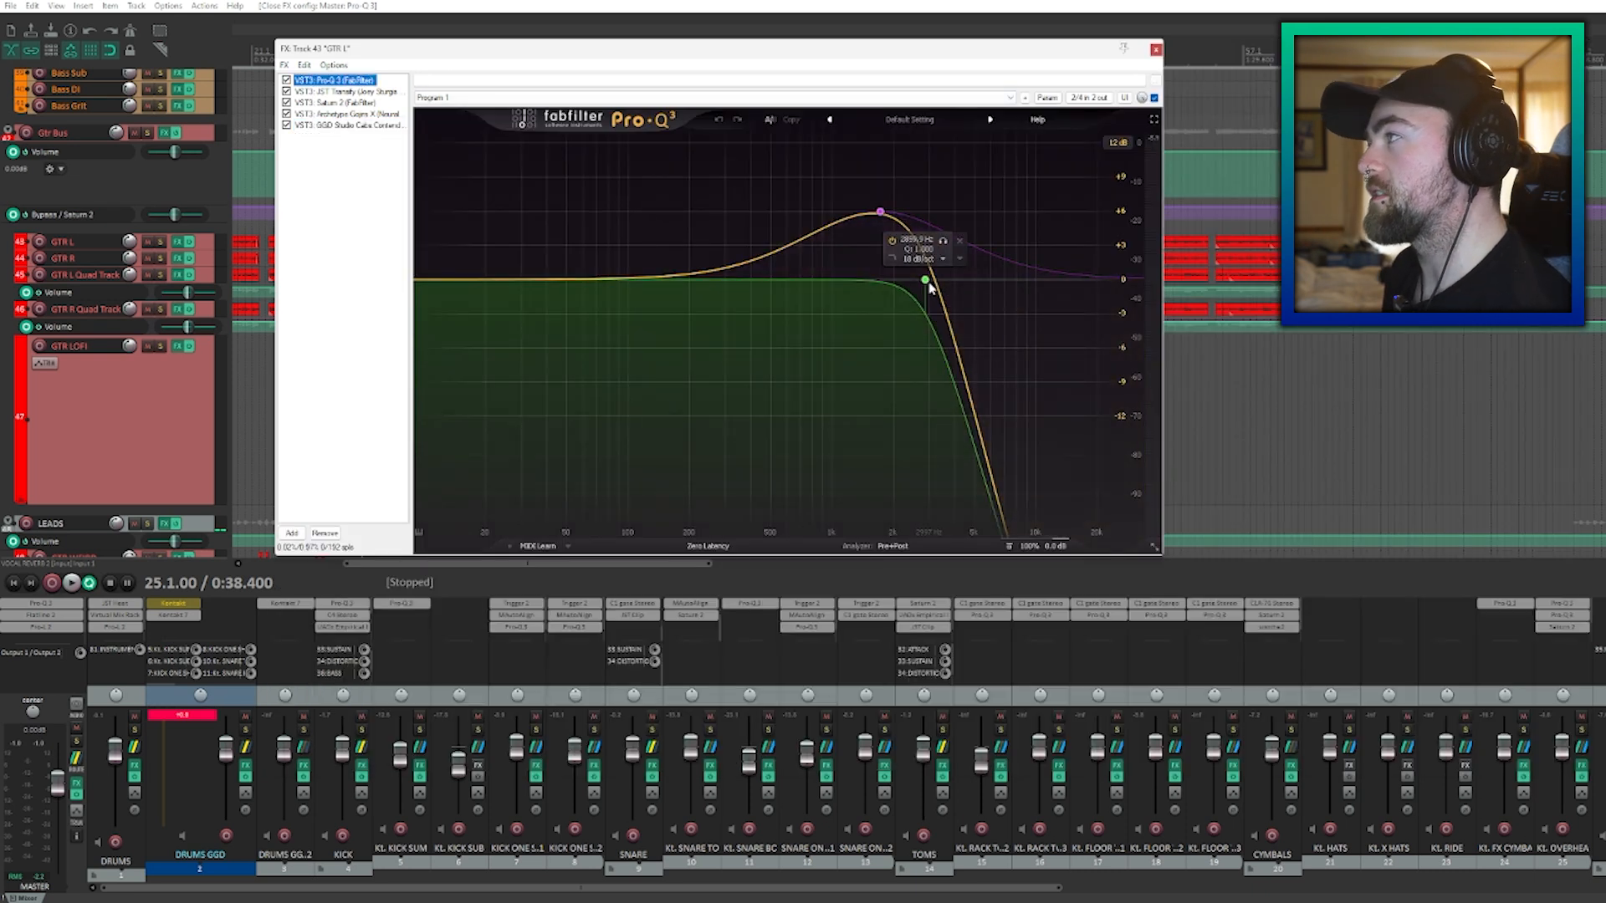
# Review the GTR L effects chain: the Pro-Q 3 curve, JST Transify, Saturn 2 and the Archetype Gojira X amp.
pyautogui.click(882, 212)
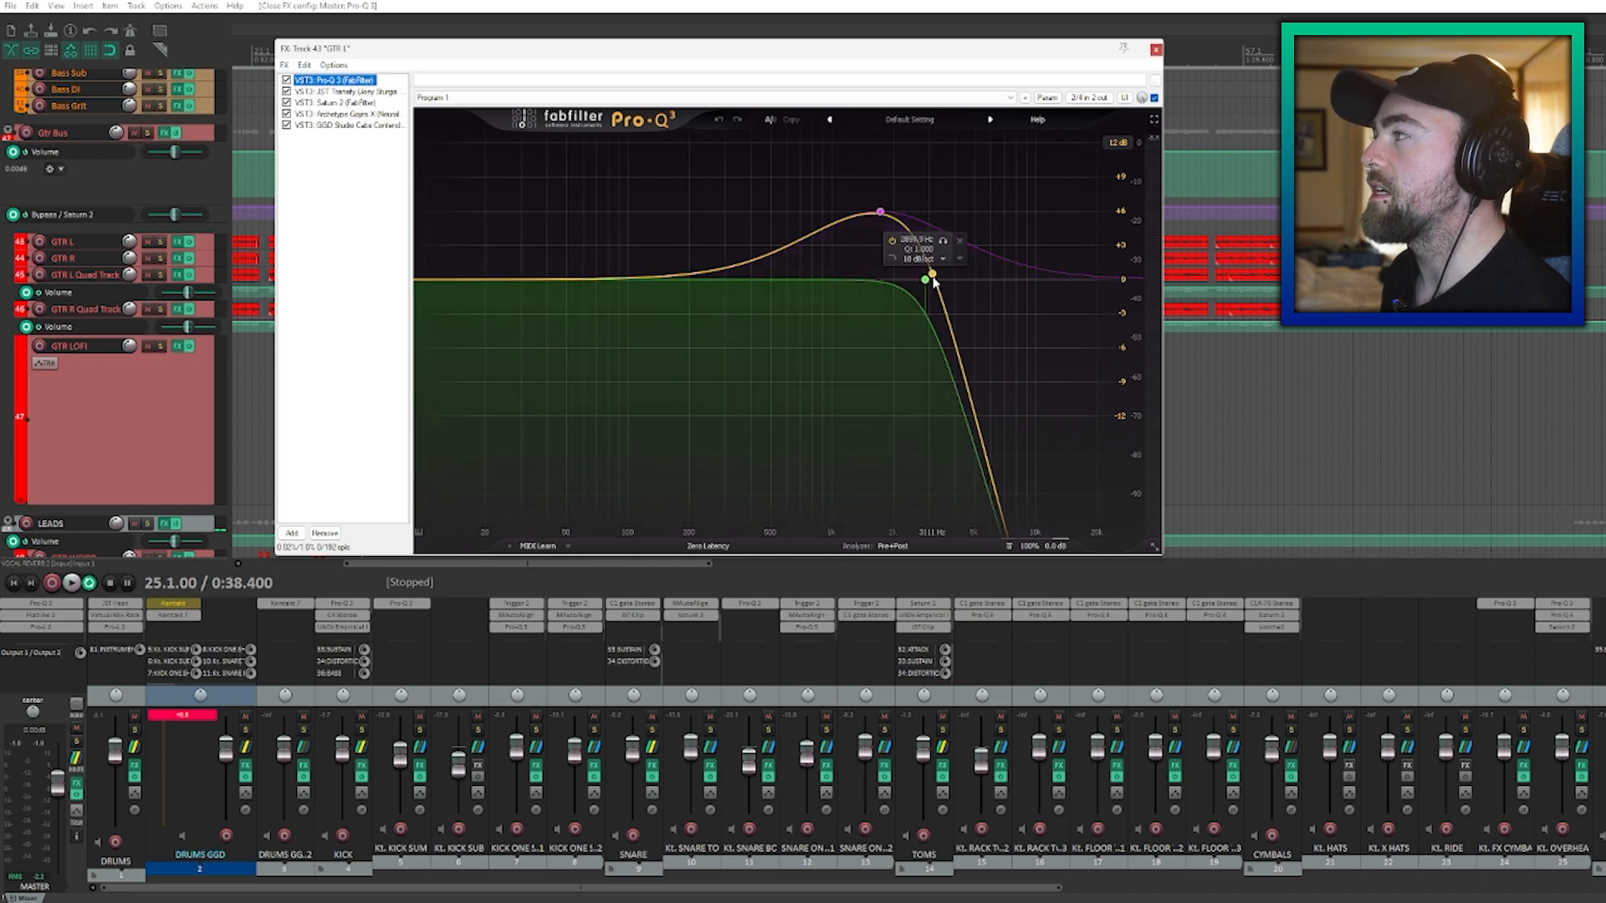
pyautogui.click(330, 91)
pyautogui.moveTo(747, 272)
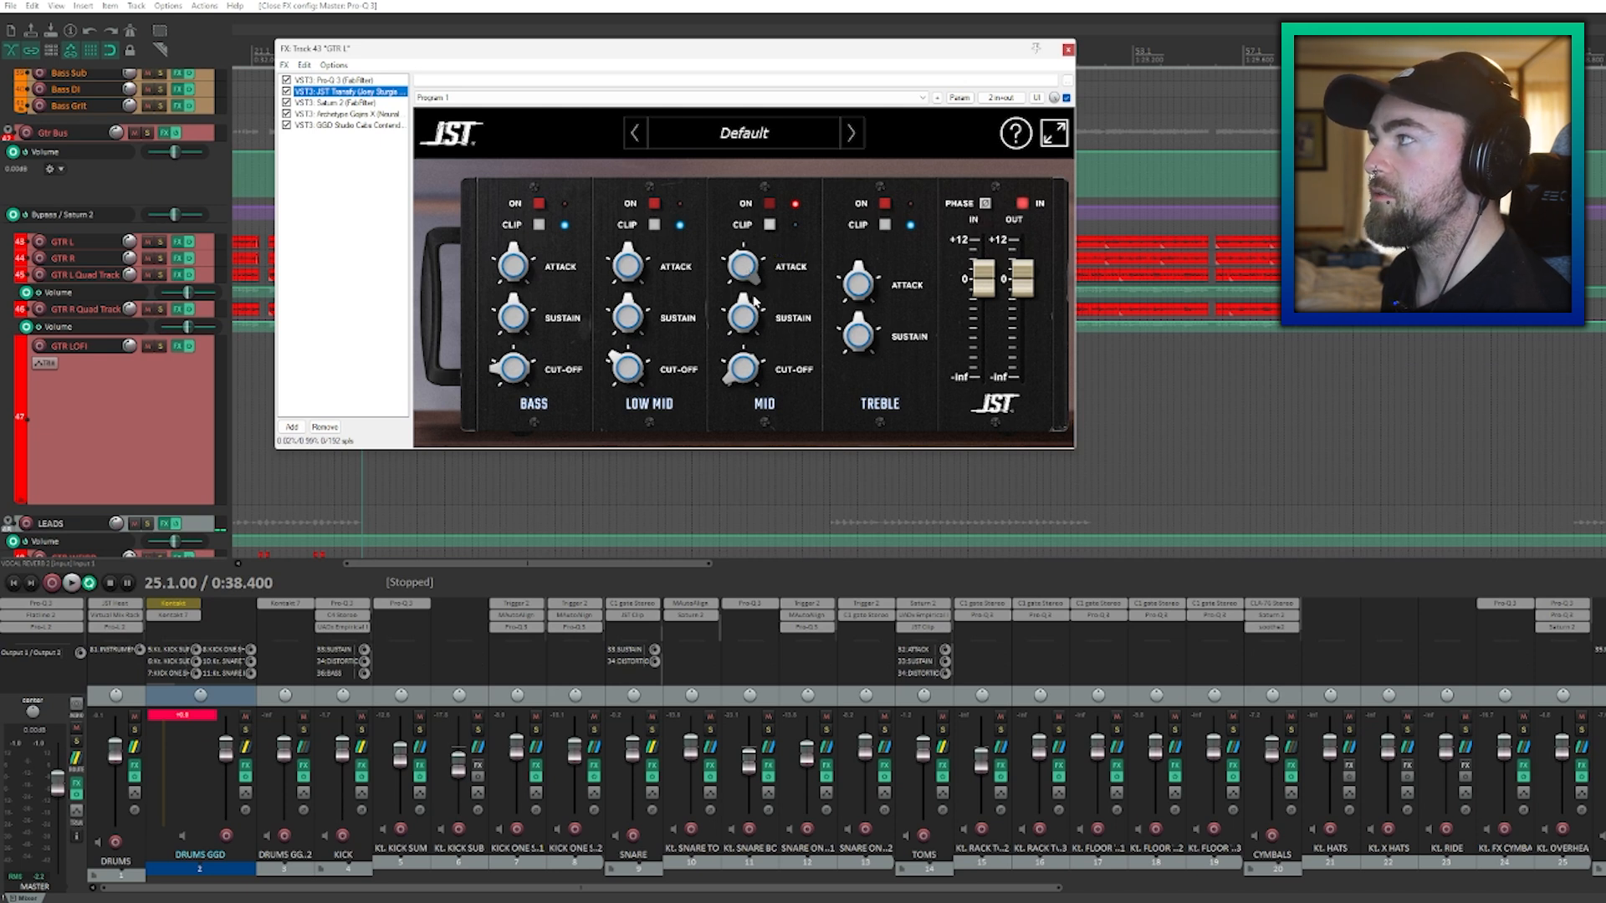
pyautogui.click(330, 102)
pyautogui.moveTo(682, 330)
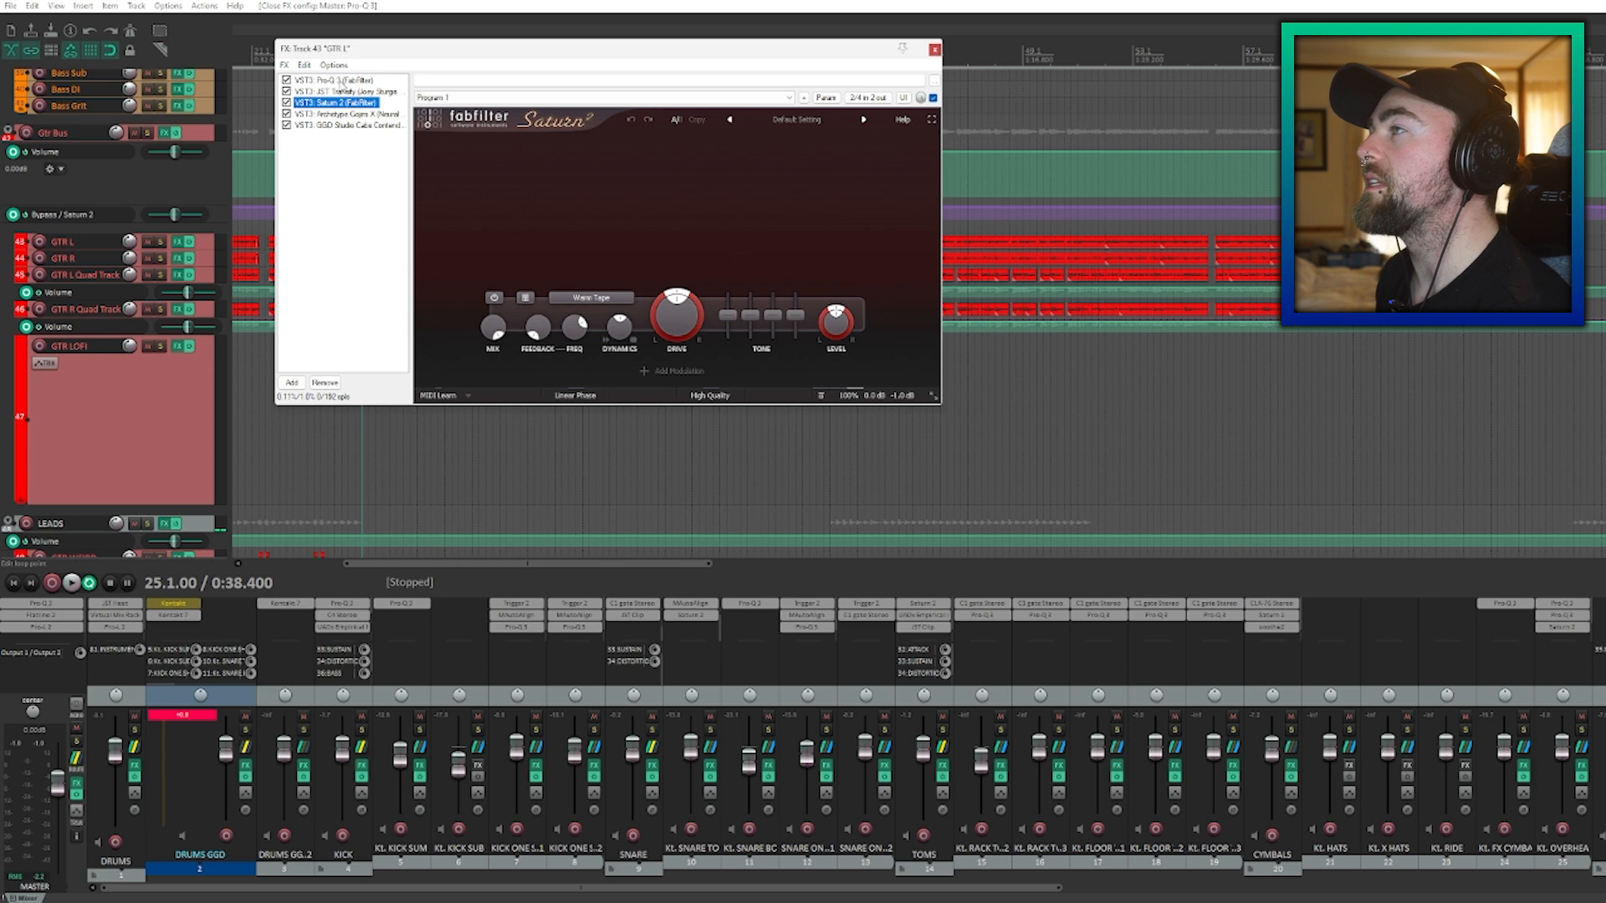
pyautogui.click(334, 114)
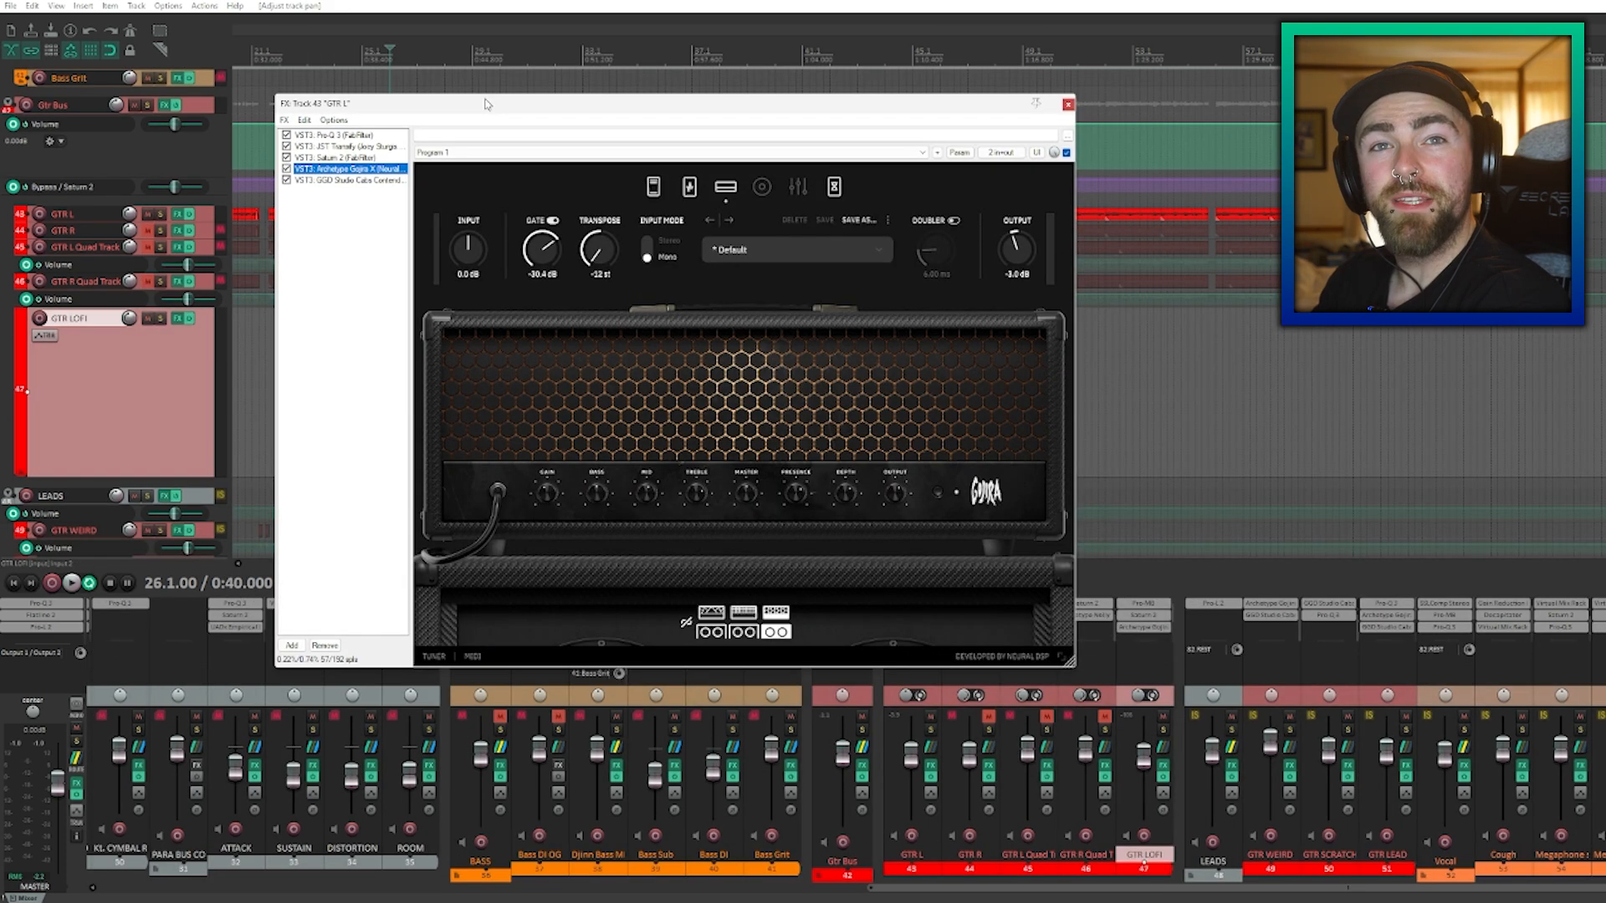
# Audition the GTR L track by itself from bar 26 with the Gojira amp.
pyautogui.press('space')
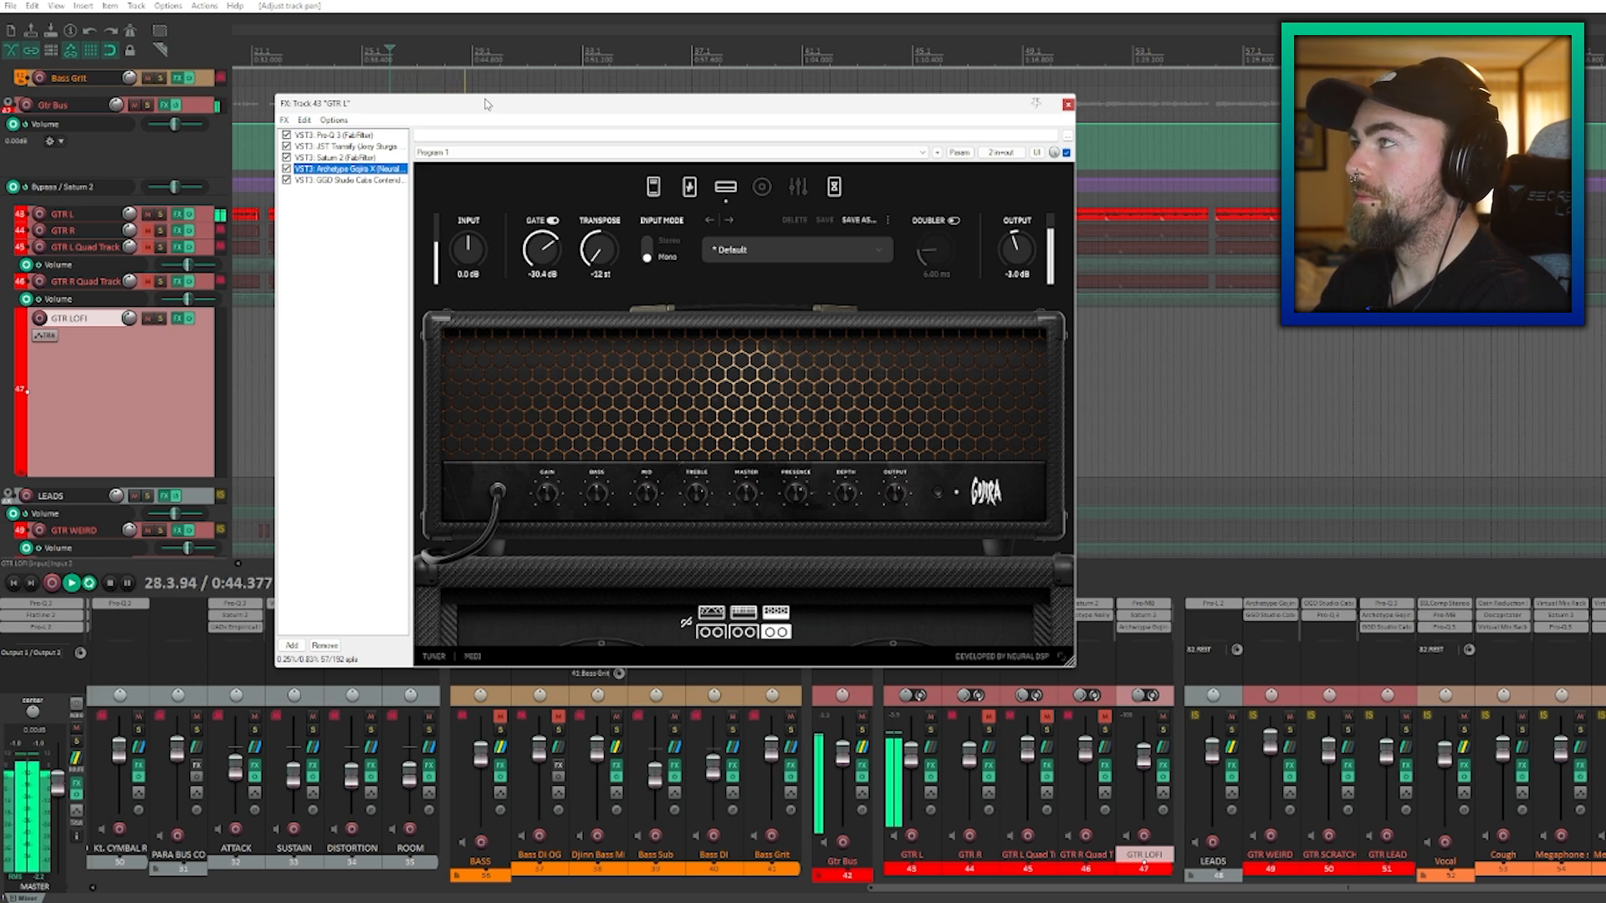
pyautogui.press('space')
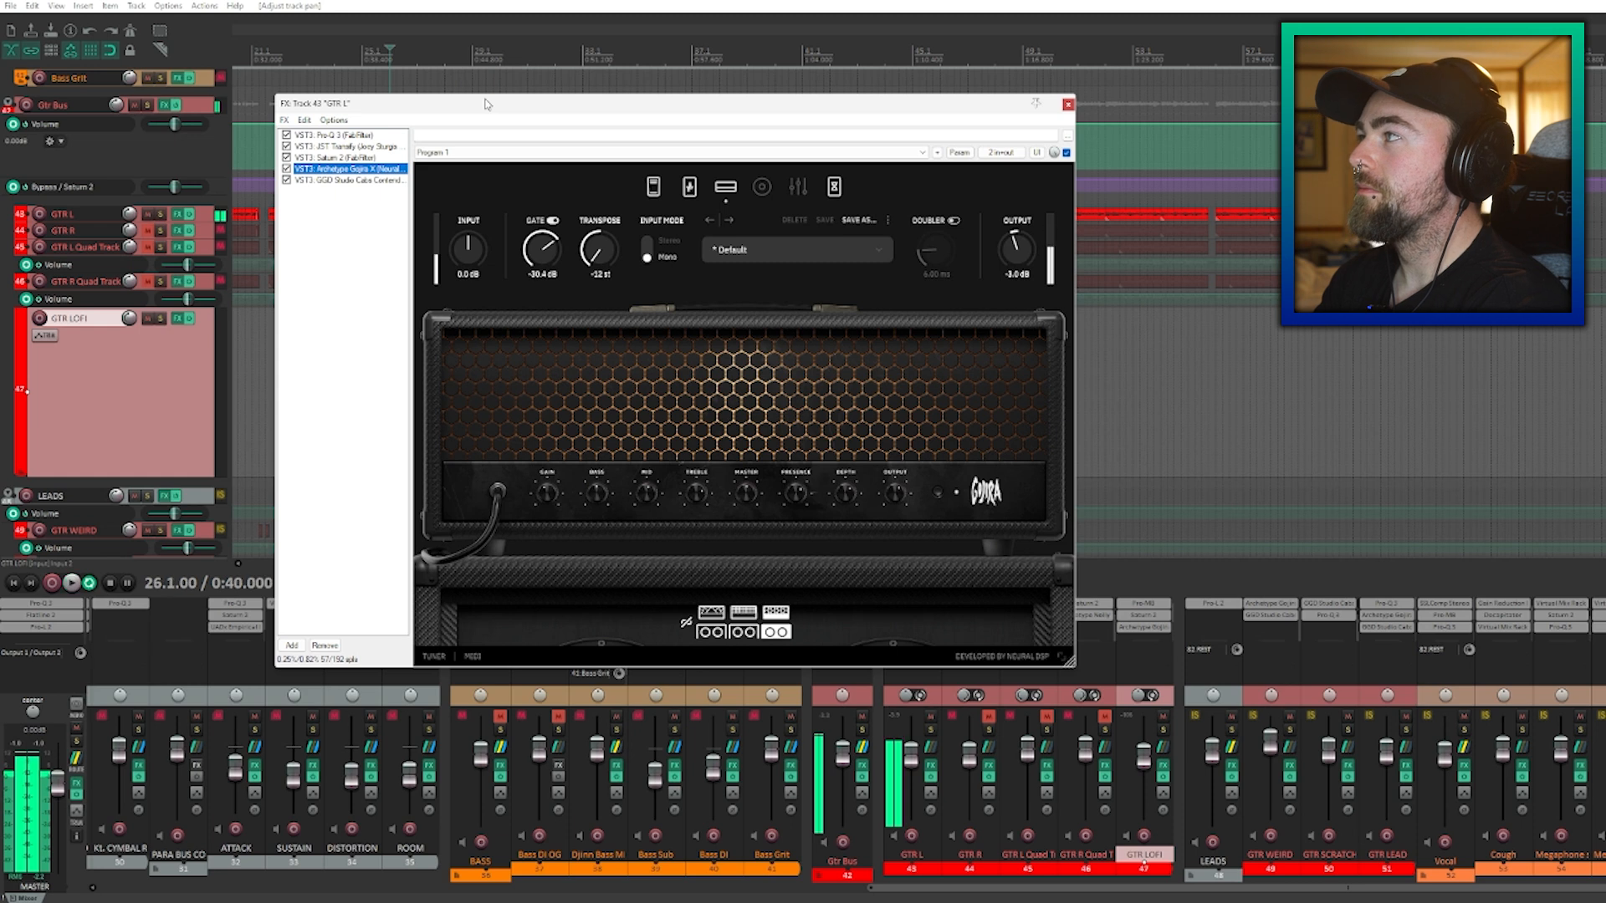
pyautogui.press('space')
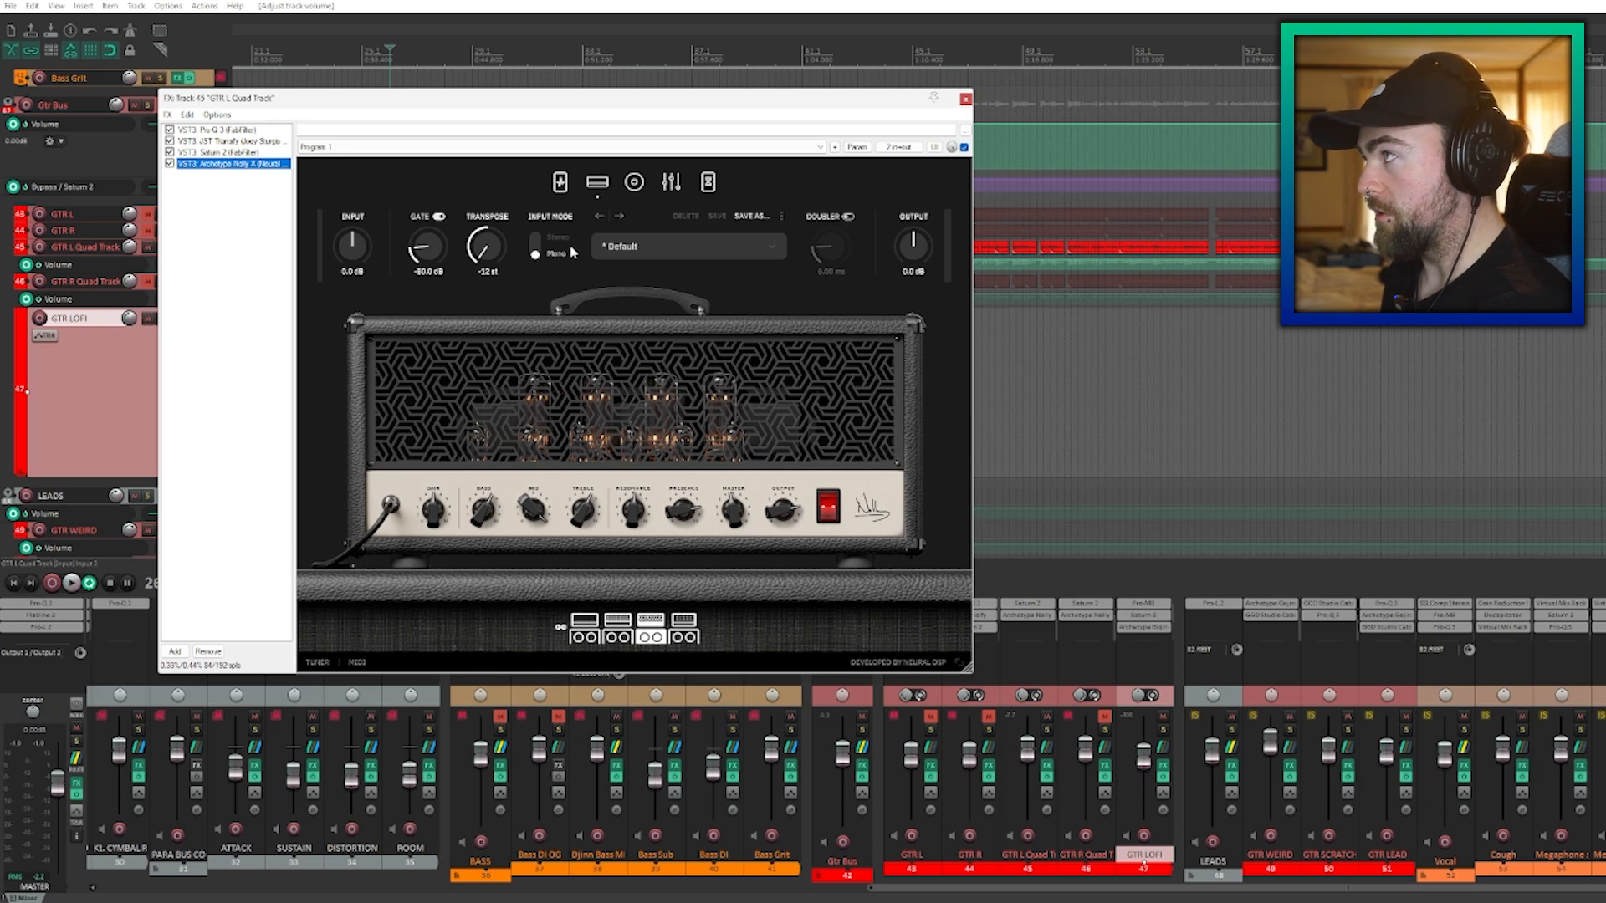
# Review the Archetype Nolly X pedals, amp and cabinet on GTR L Quad Track, and audition that track alone.
pyautogui.click(560, 183)
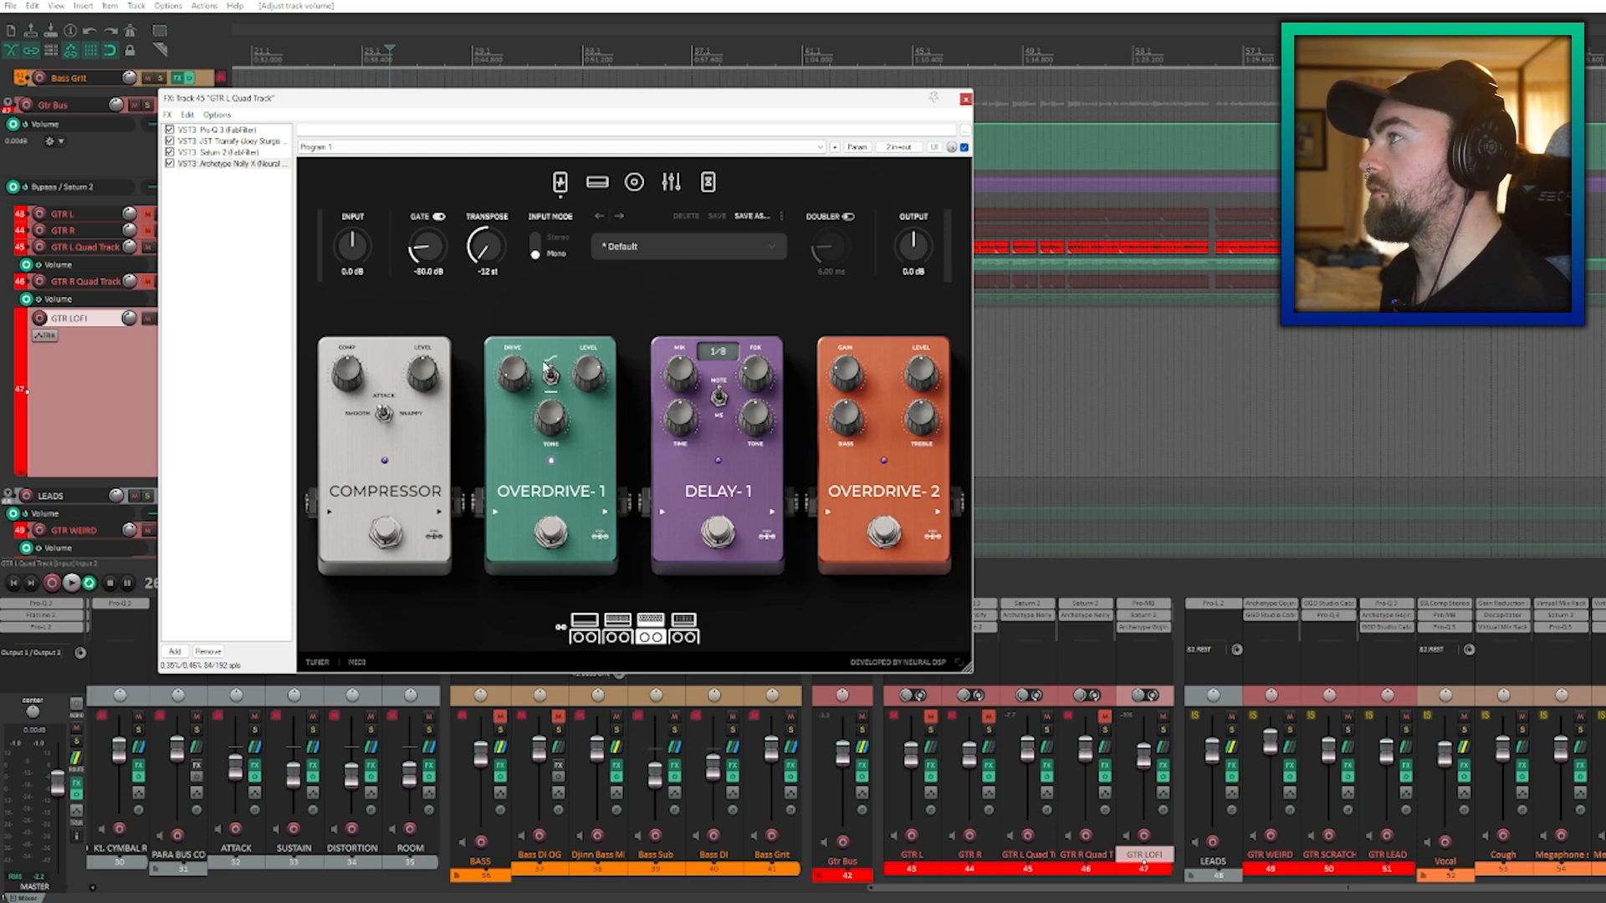
pyautogui.click(597, 182)
pyautogui.click(633, 181)
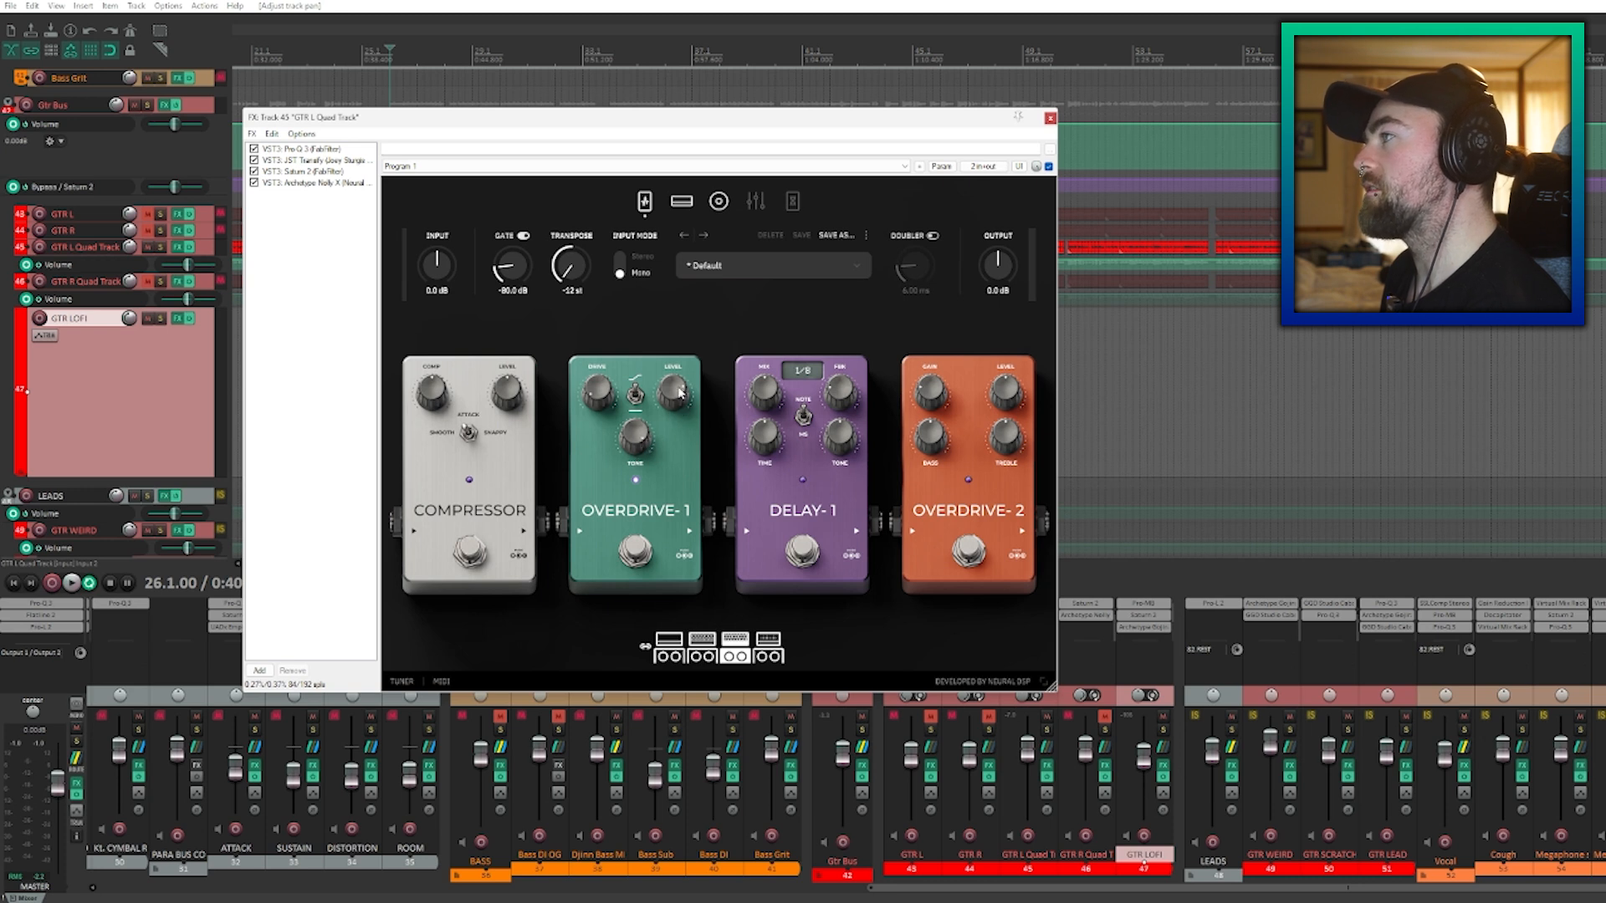
pyautogui.click(719, 201)
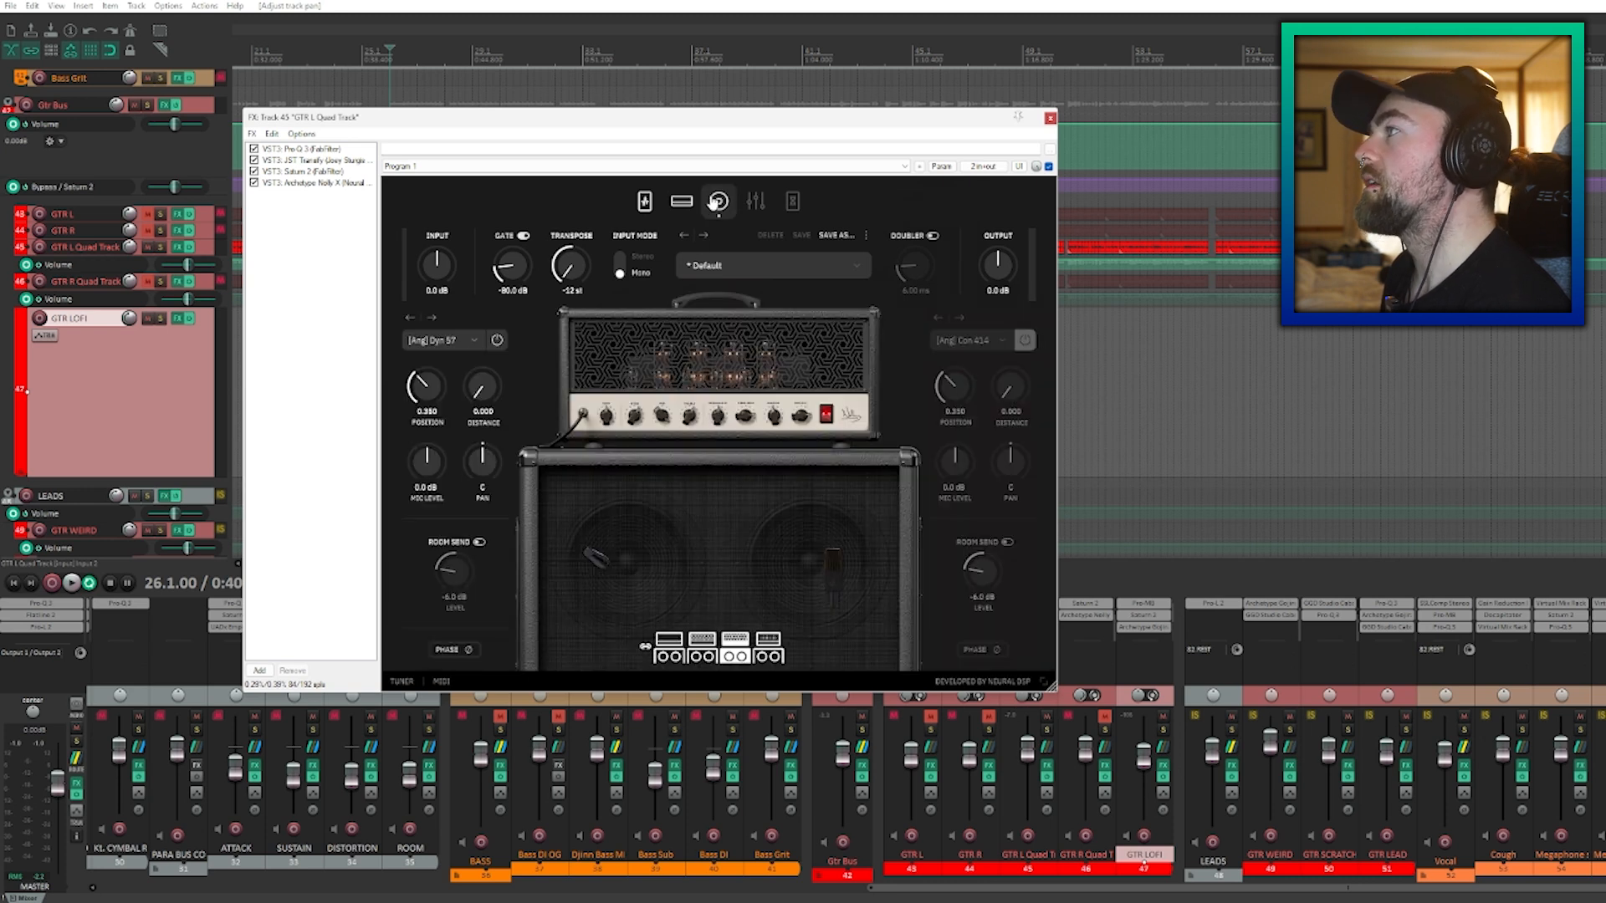
pyautogui.click(682, 201)
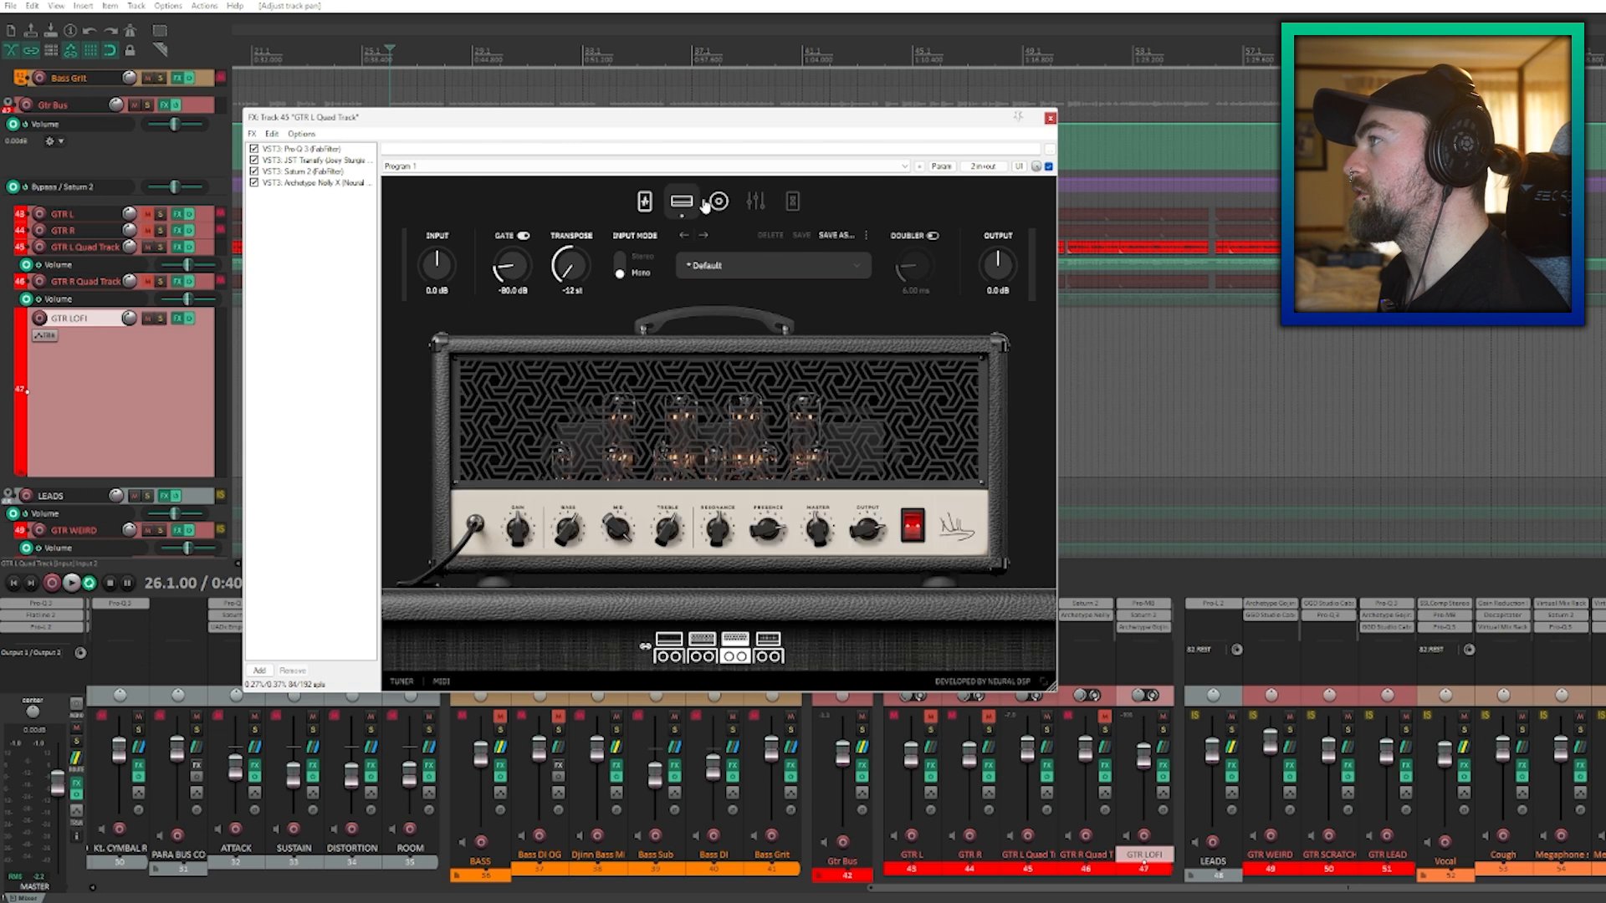
pyautogui.click(718, 202)
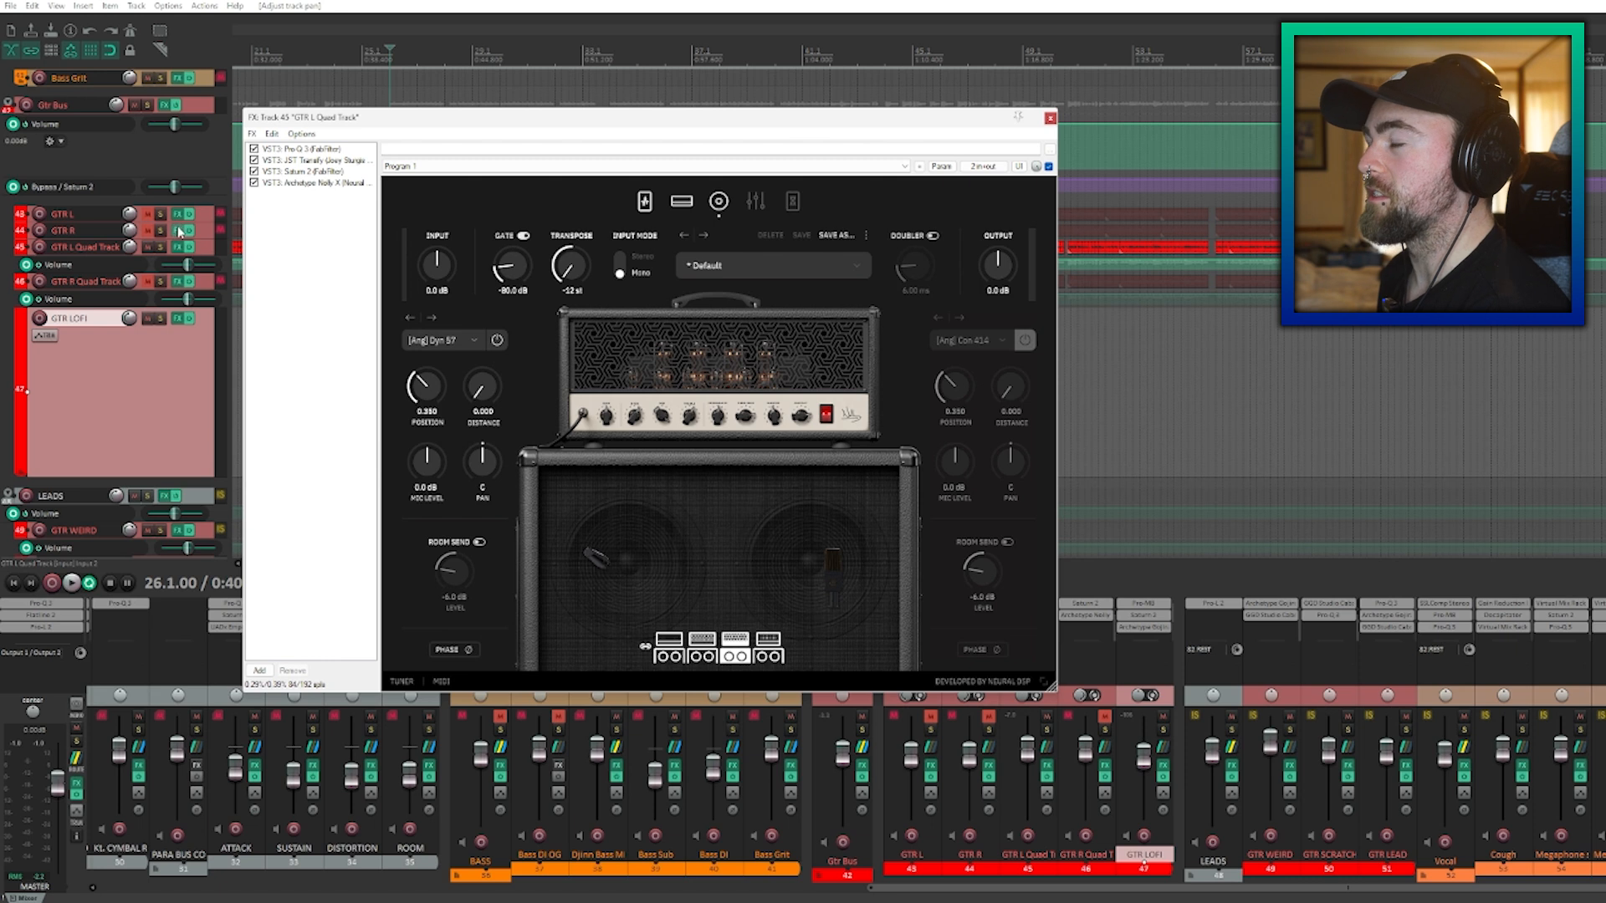
pyautogui.press('space')
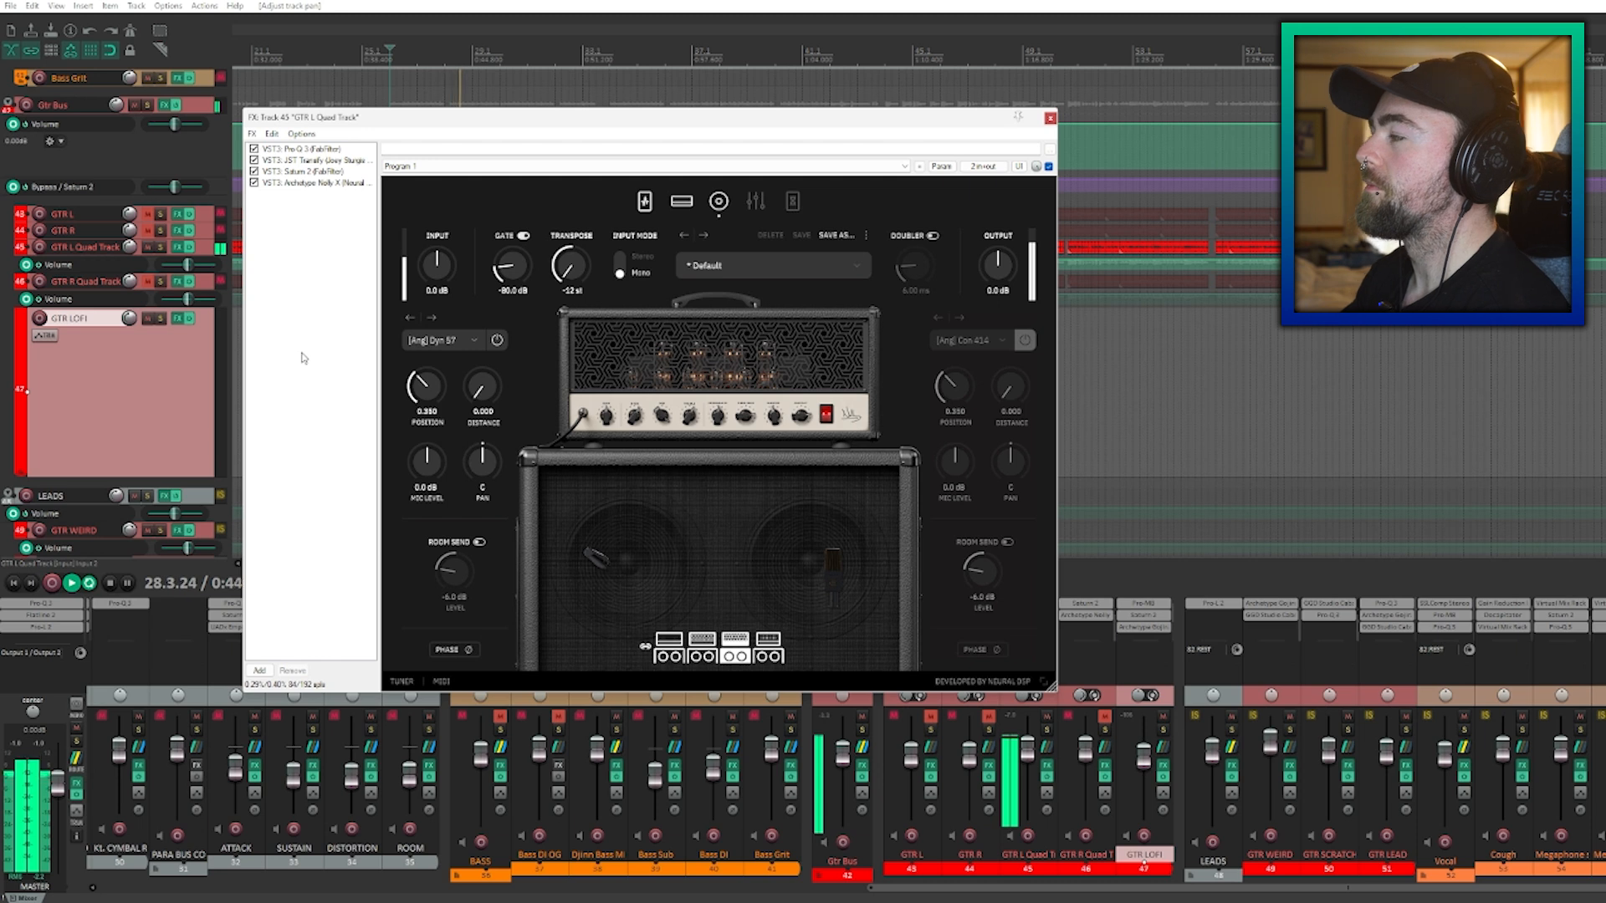
pyautogui.press('space')
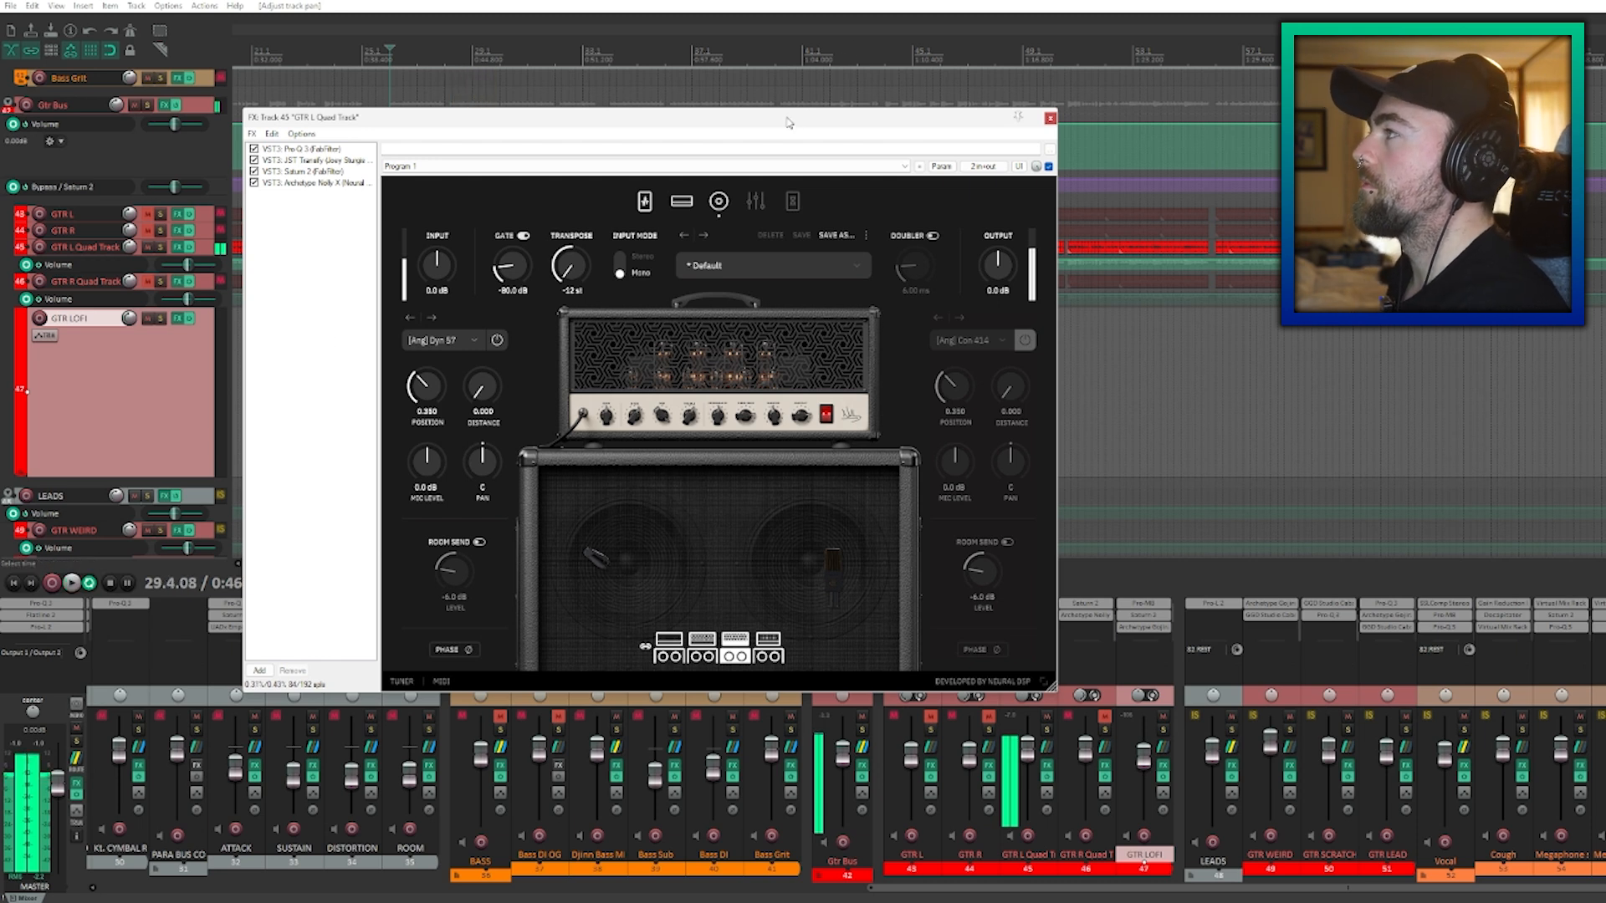
# Unmute GTR R Quad Track, pan GTR L Quad Track to the left, and play both quad tracks together from bar 26.
pyautogui.moveTo(806, 117); pyautogui.dragTo(824, 43)
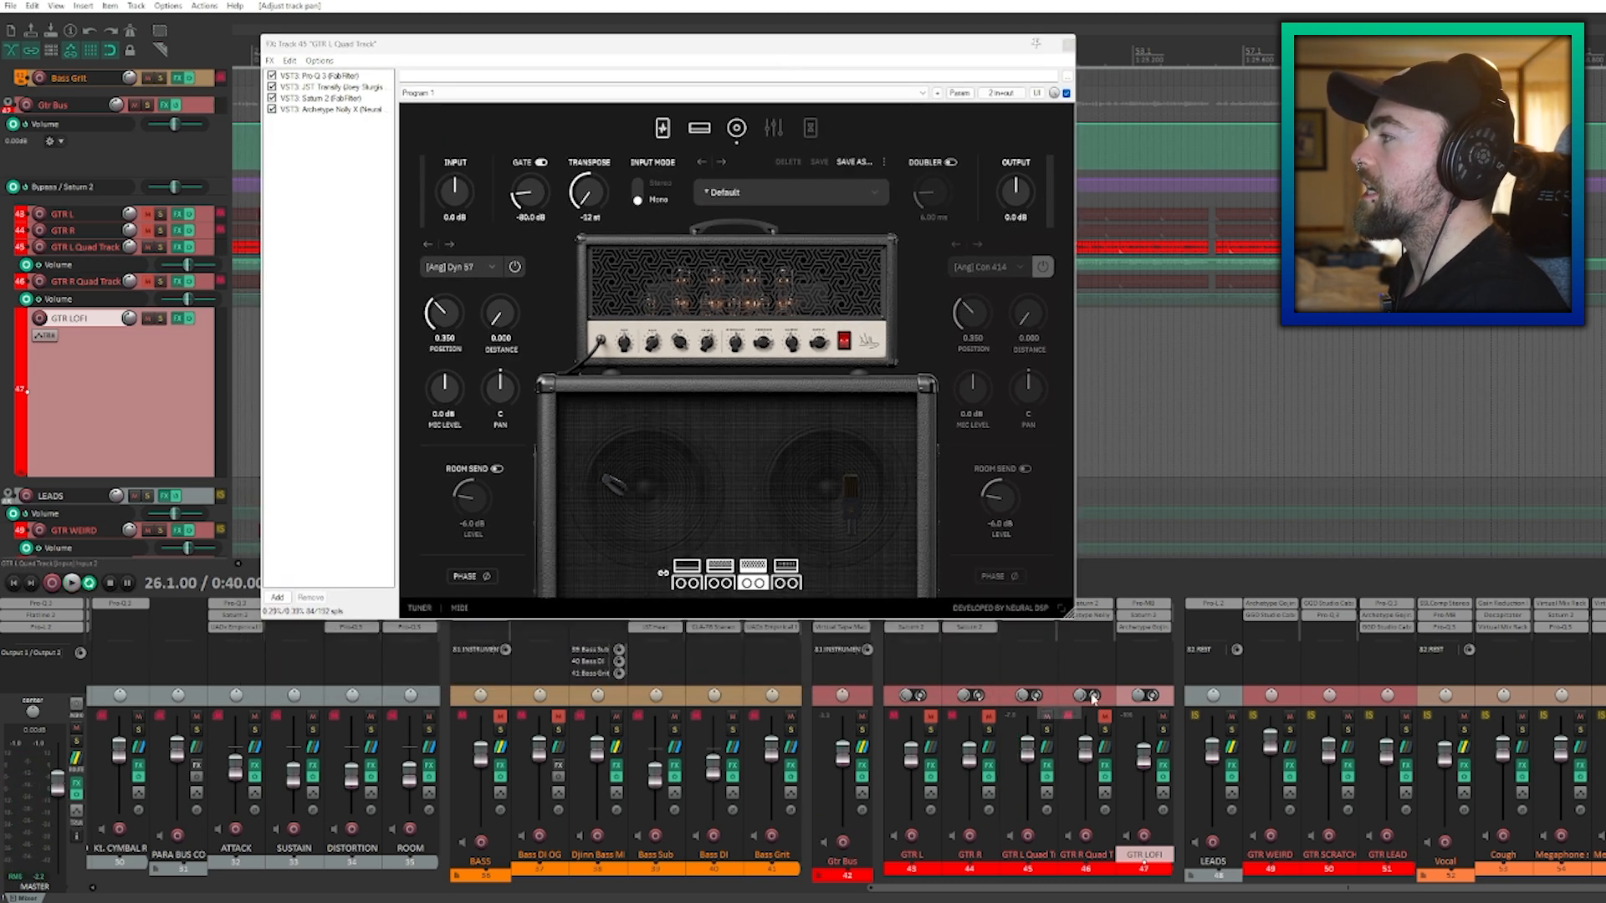
pyautogui.click(1104, 716)
pyautogui.press('space')
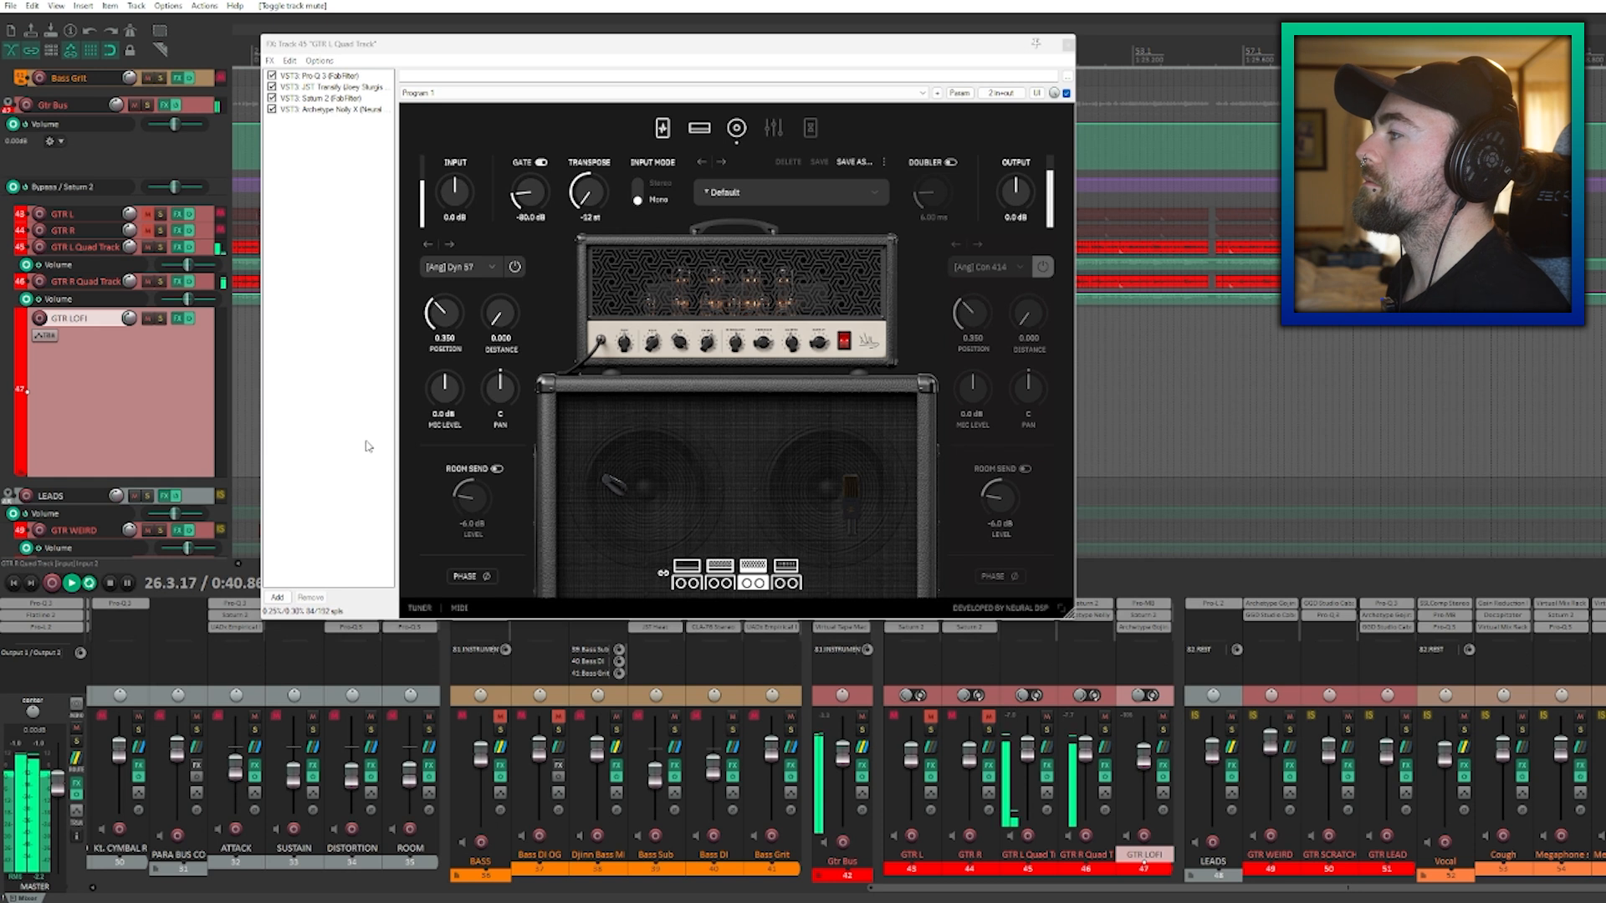
pyautogui.moveTo(1025, 696); pyautogui.dragTo(1029, 704)
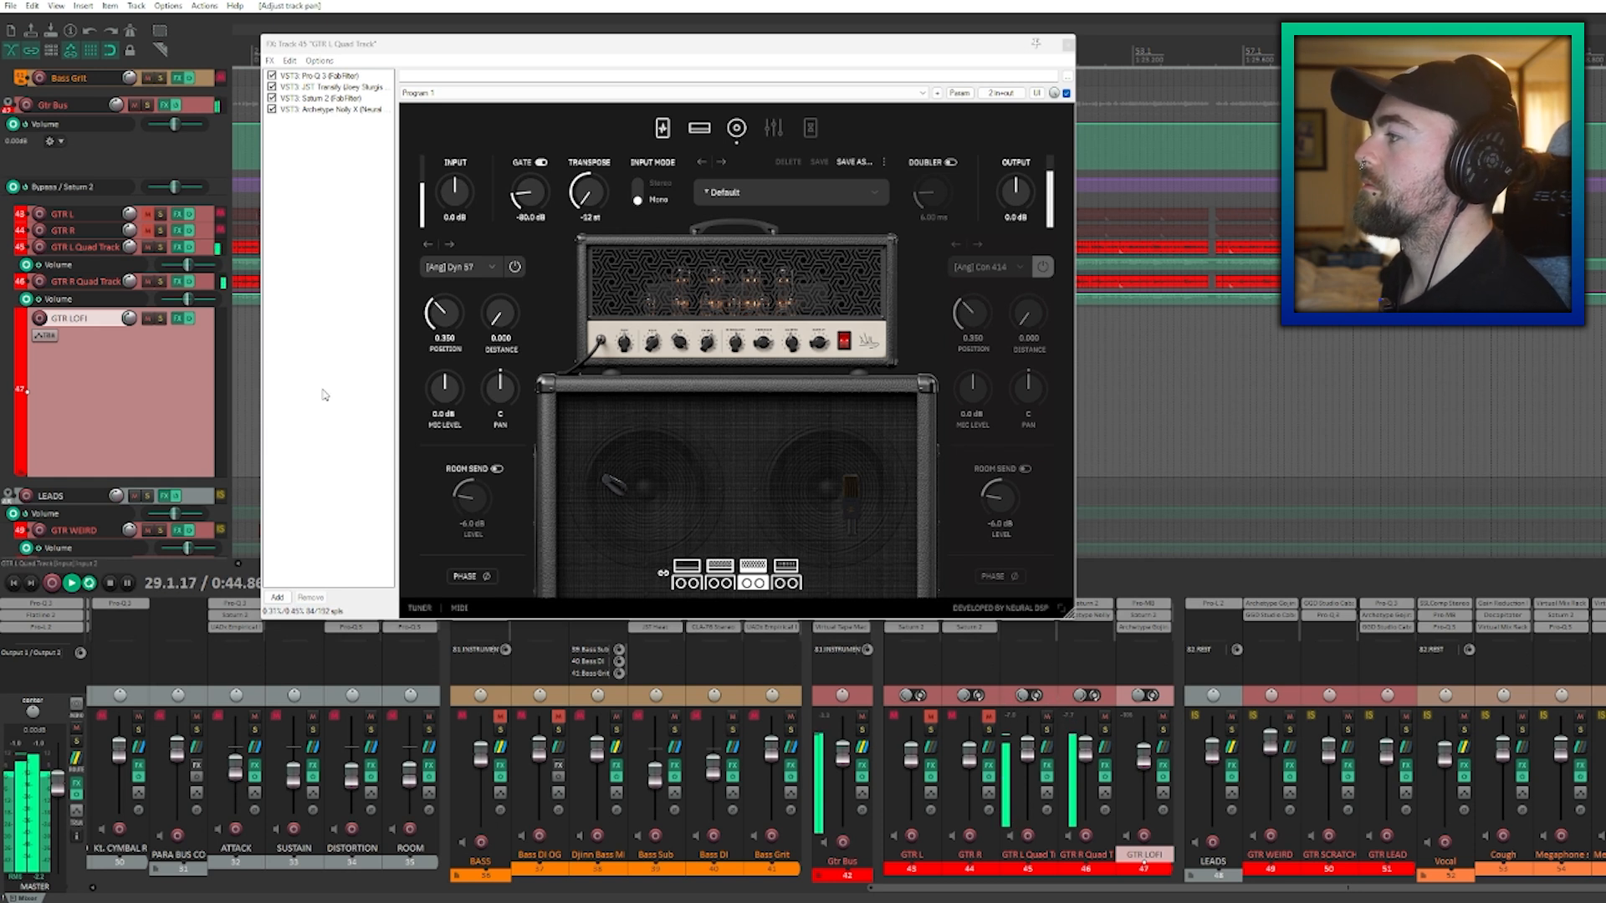
pyautogui.press('space')
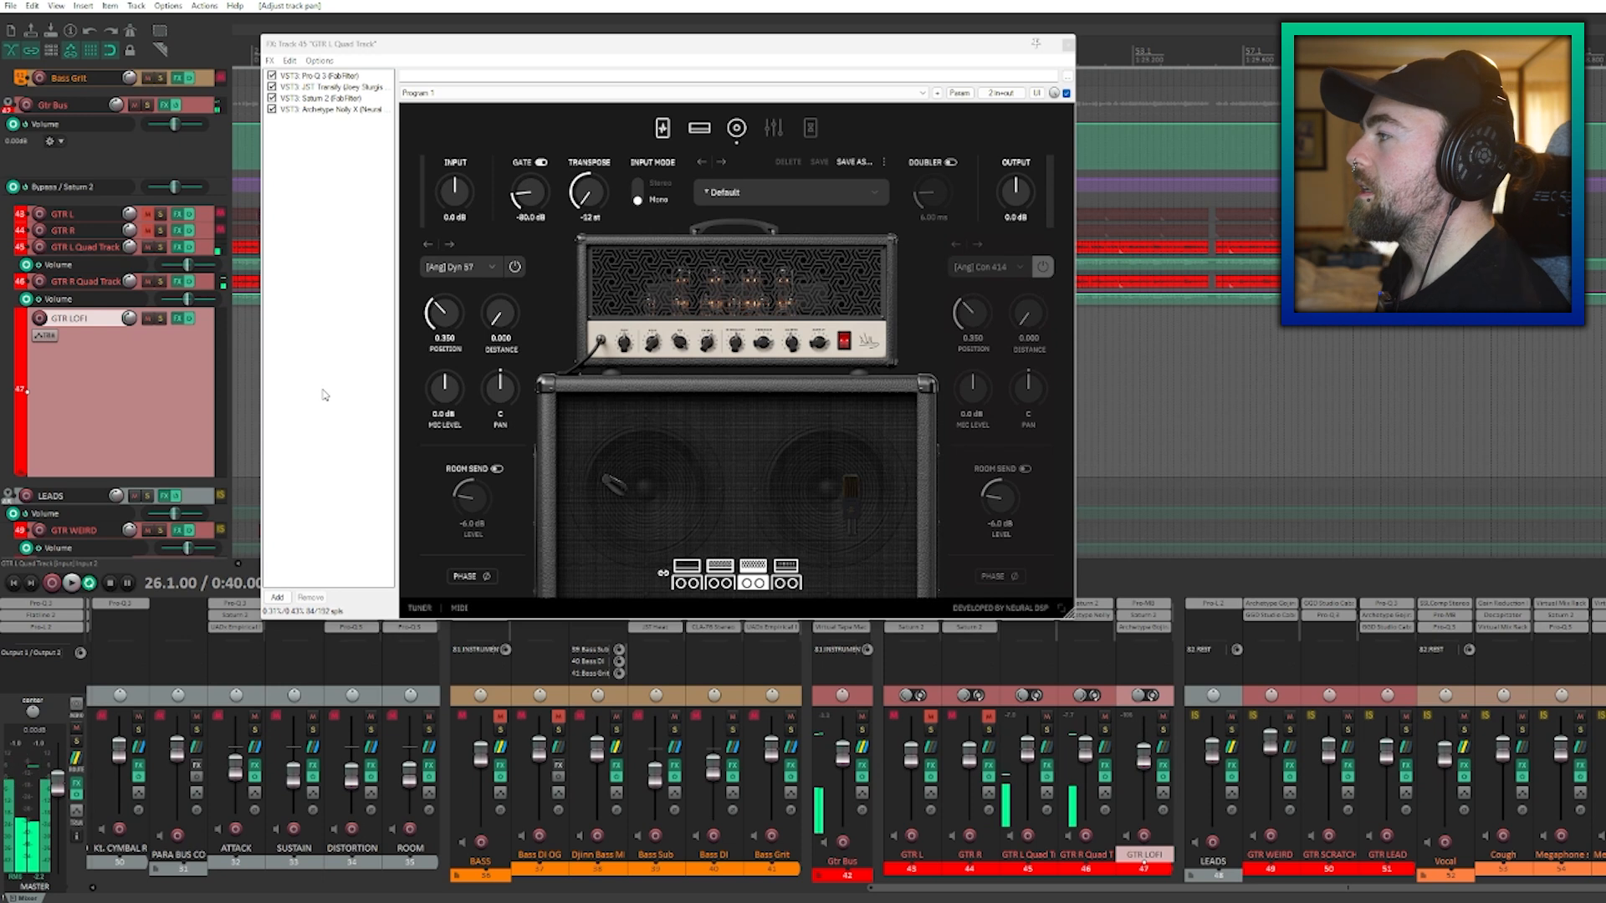
# Unmute GTR L and GTR R, and play all four rhythm guitar tracks together from bar 26.
pyautogui.click(931, 717)
pyautogui.click(988, 716)
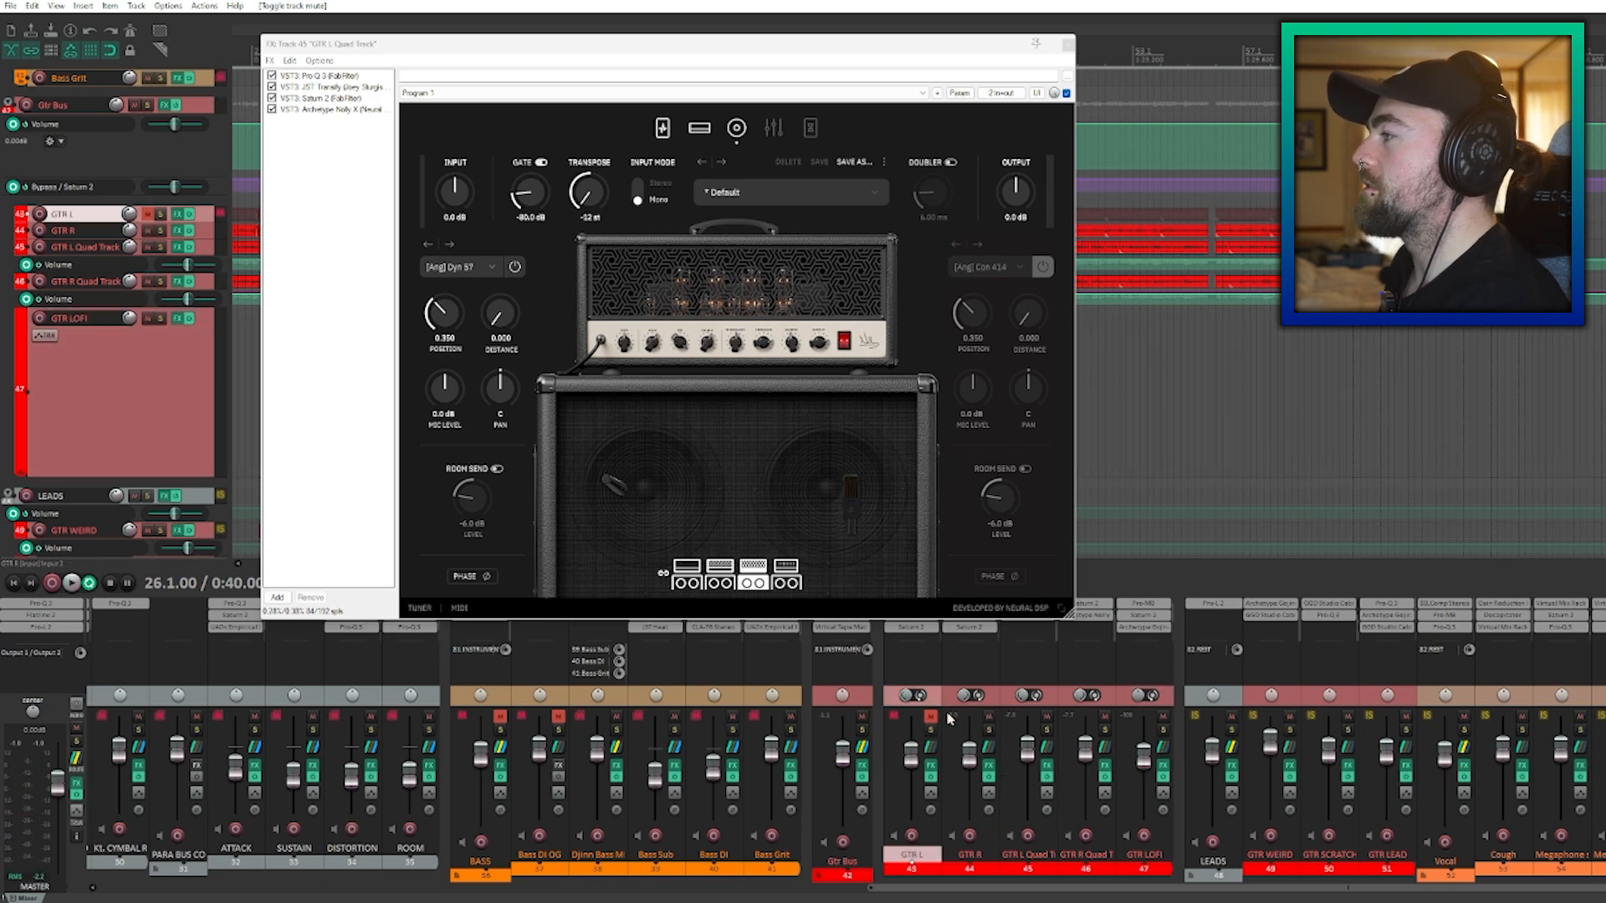
pyautogui.press('space')
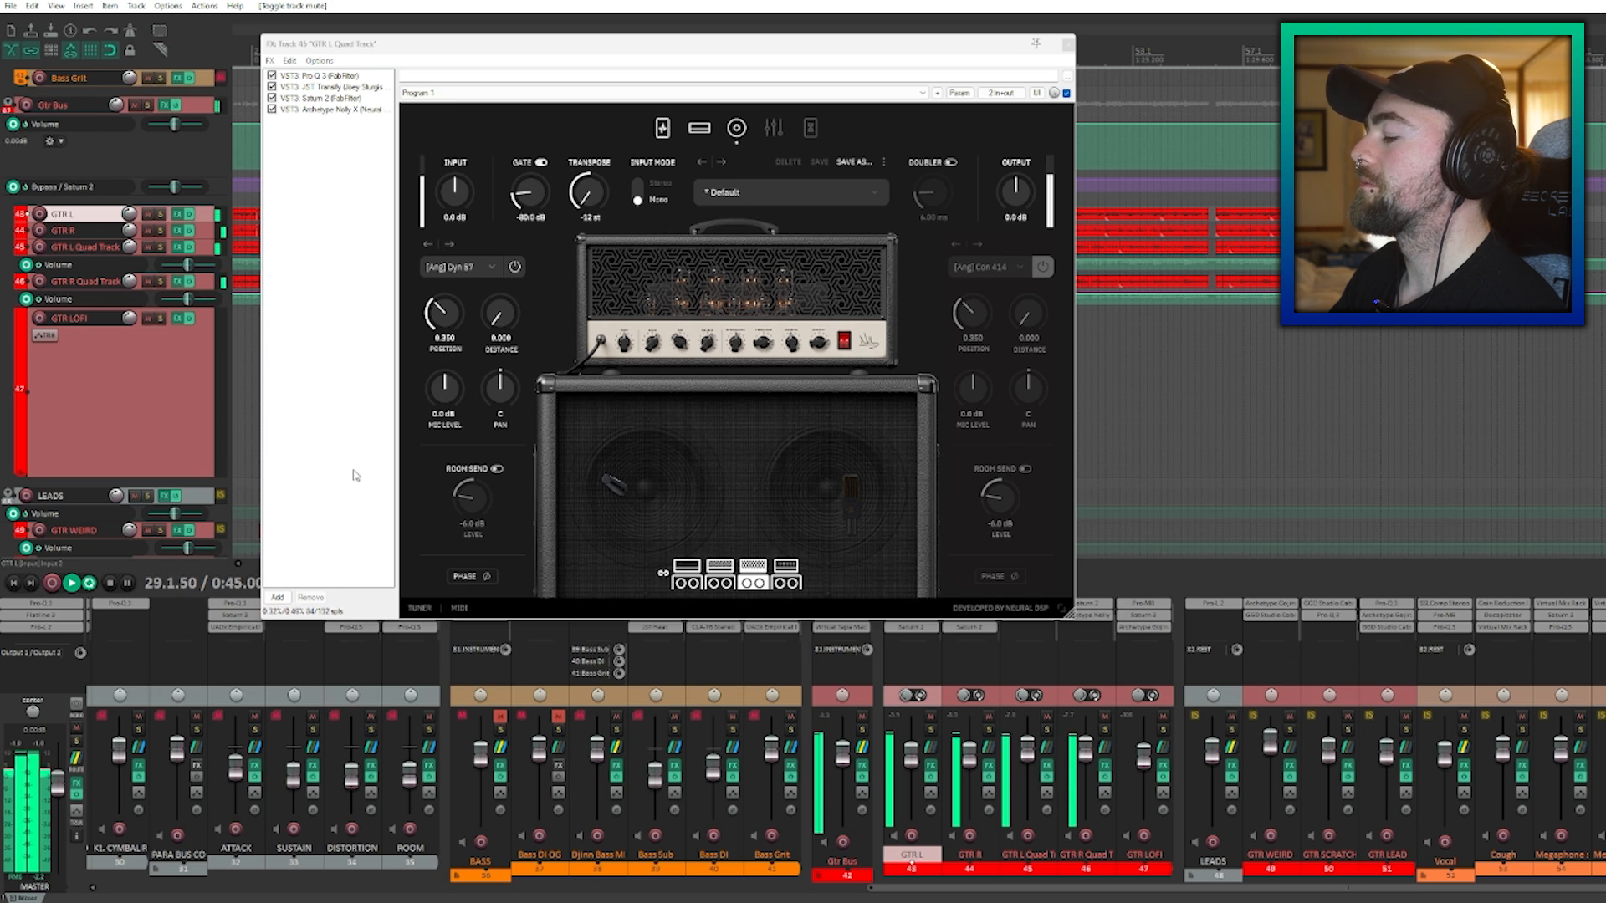
pyautogui.press('space')
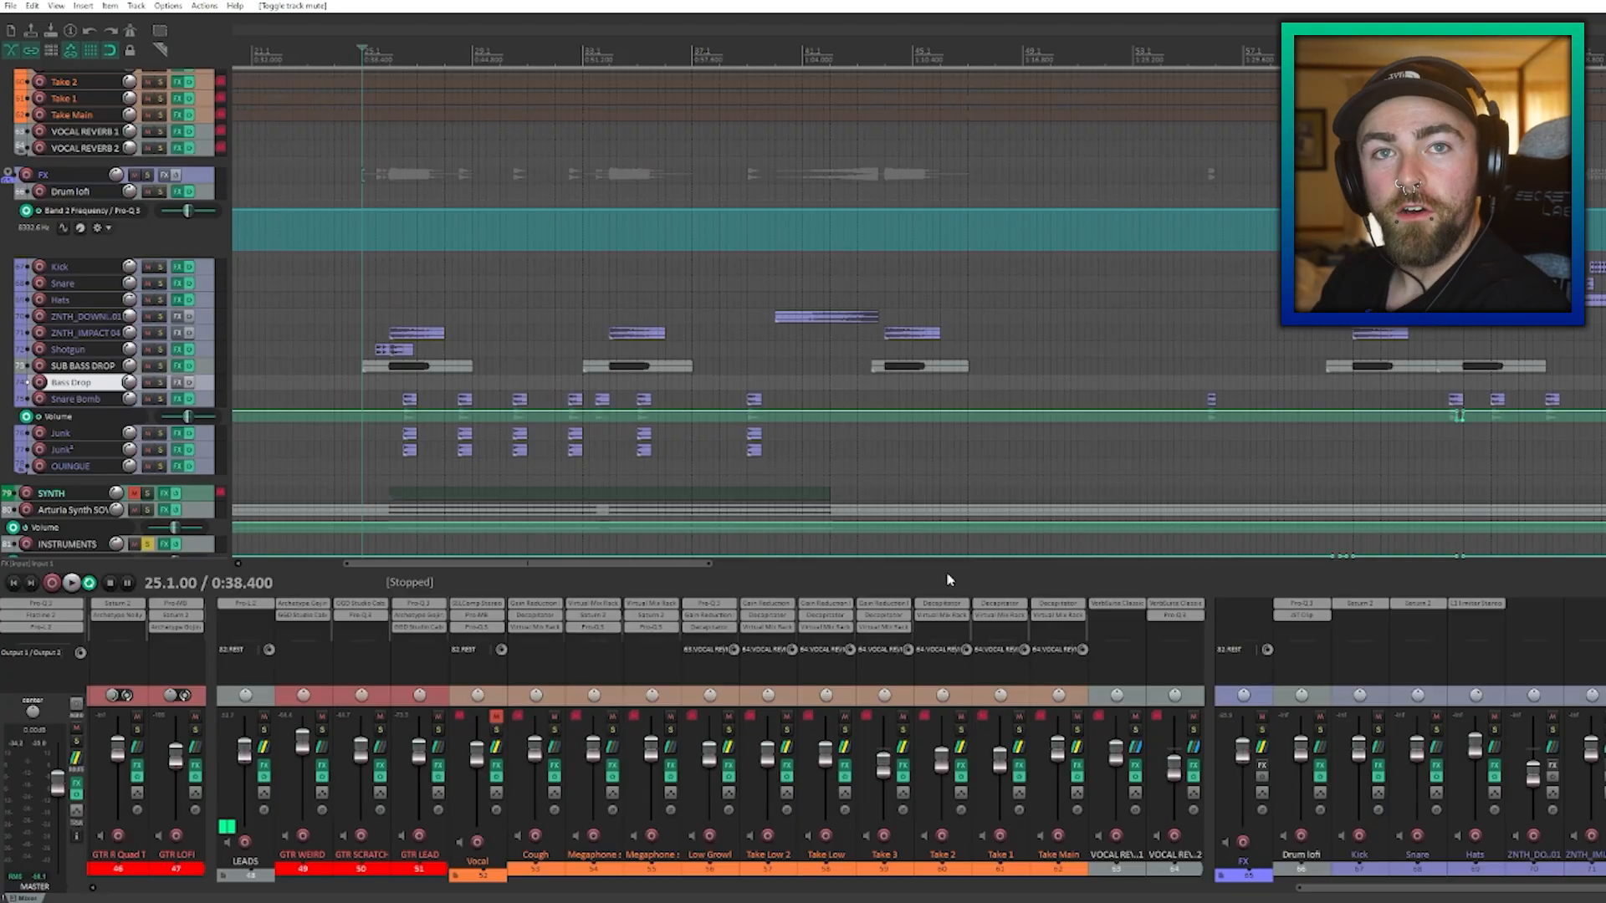
# Compare the section from bar 25 with the FX folder active and with it muted.
pyautogui.press('space')
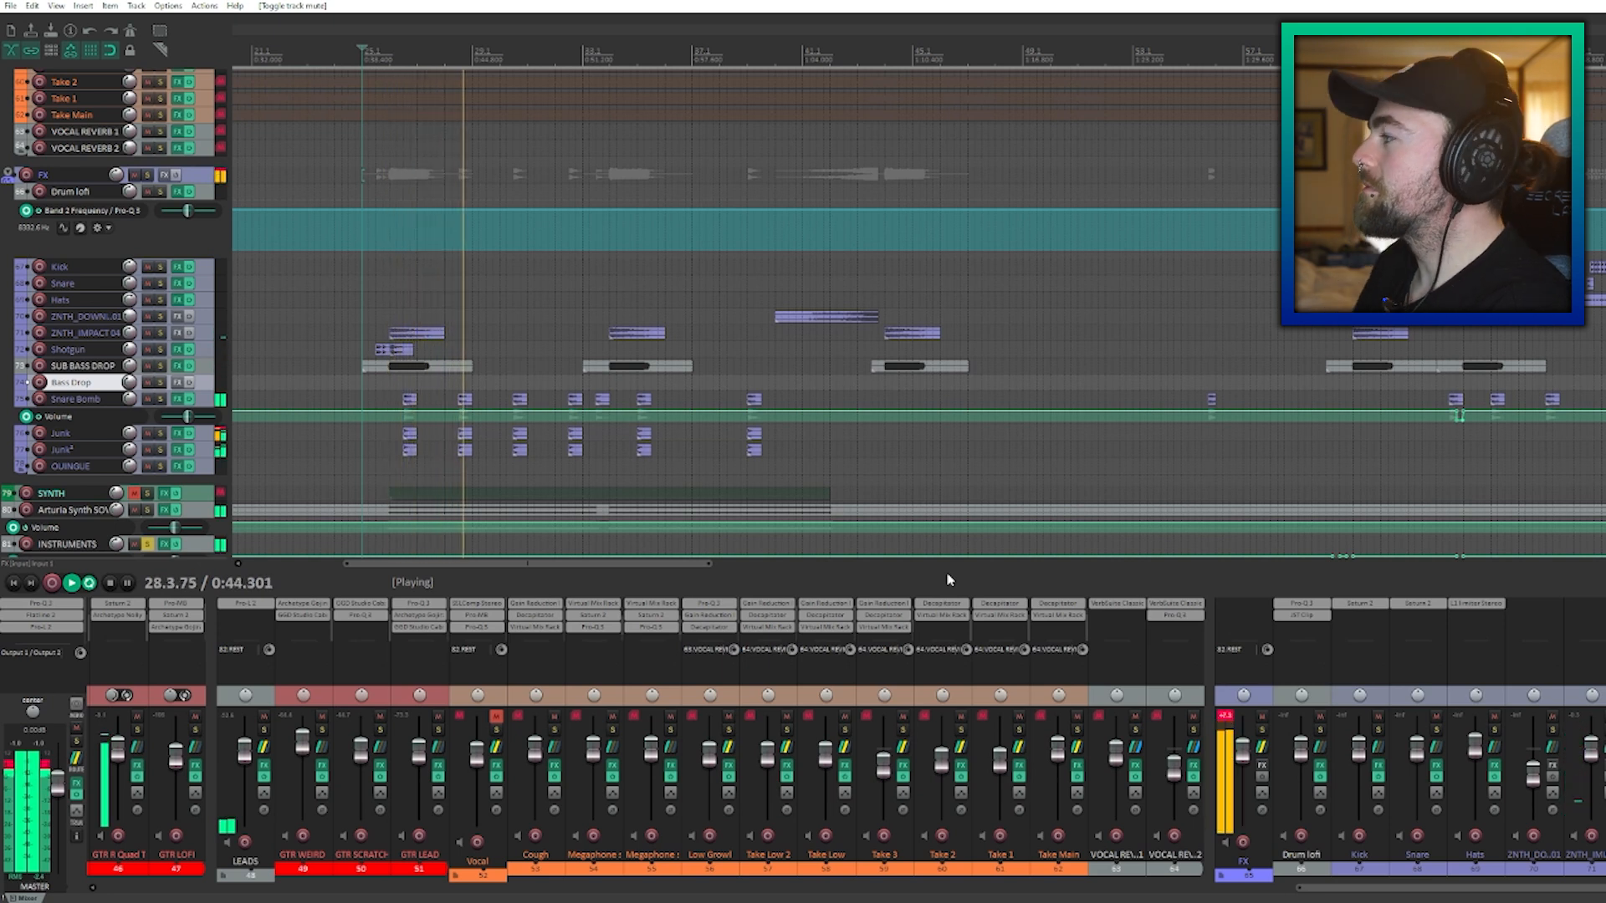
pyautogui.press('space')
pyautogui.click(1263, 718)
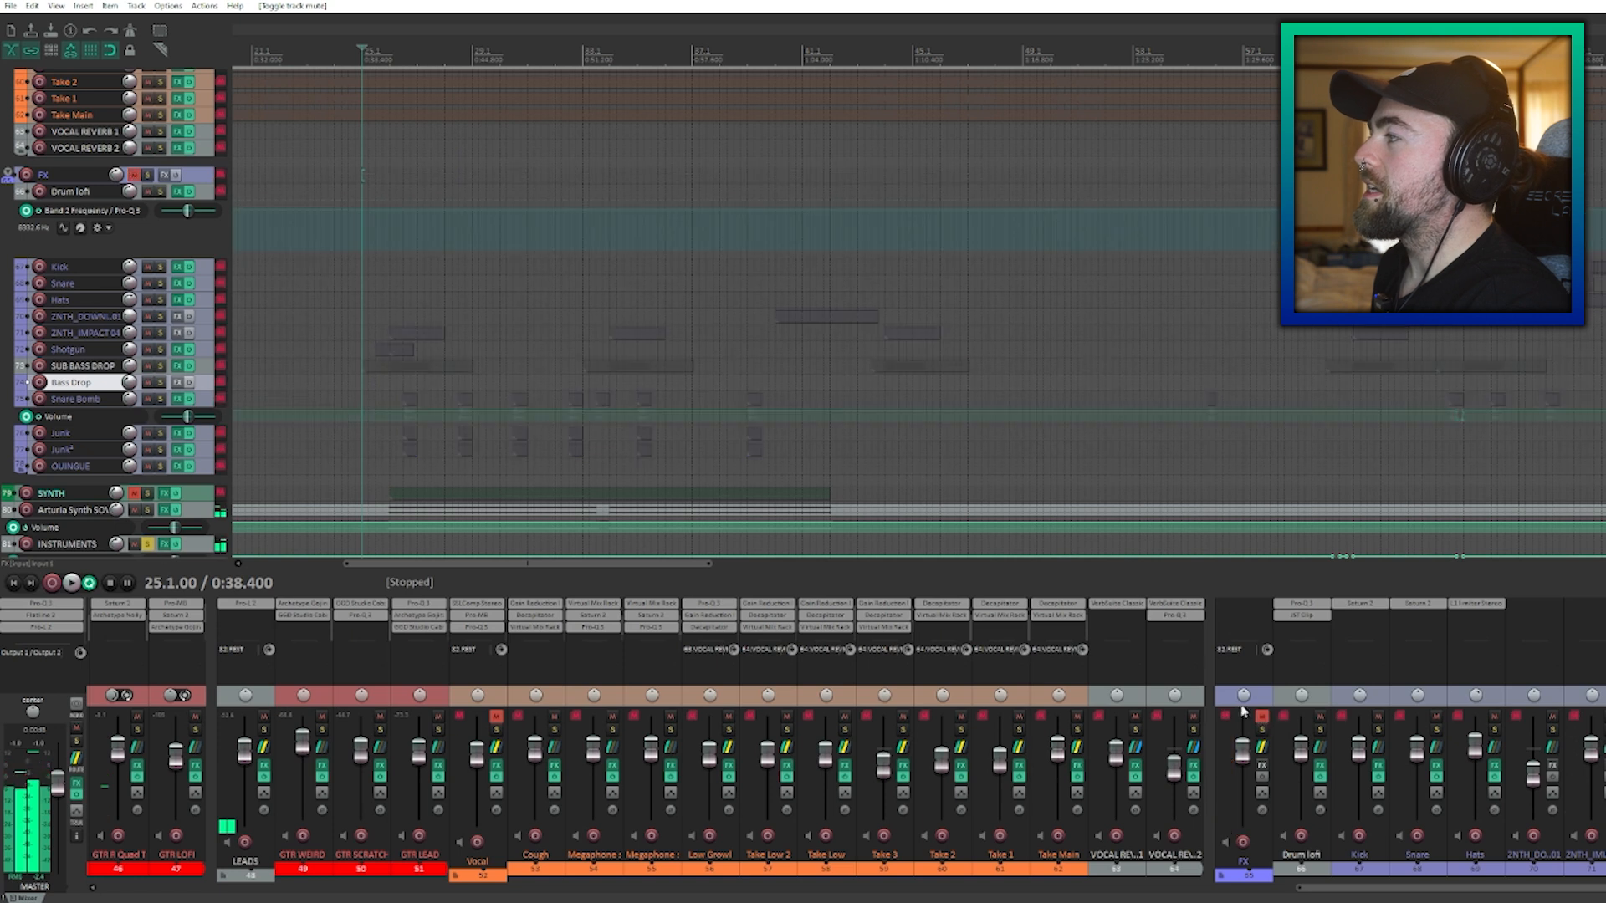
pyautogui.press('space')
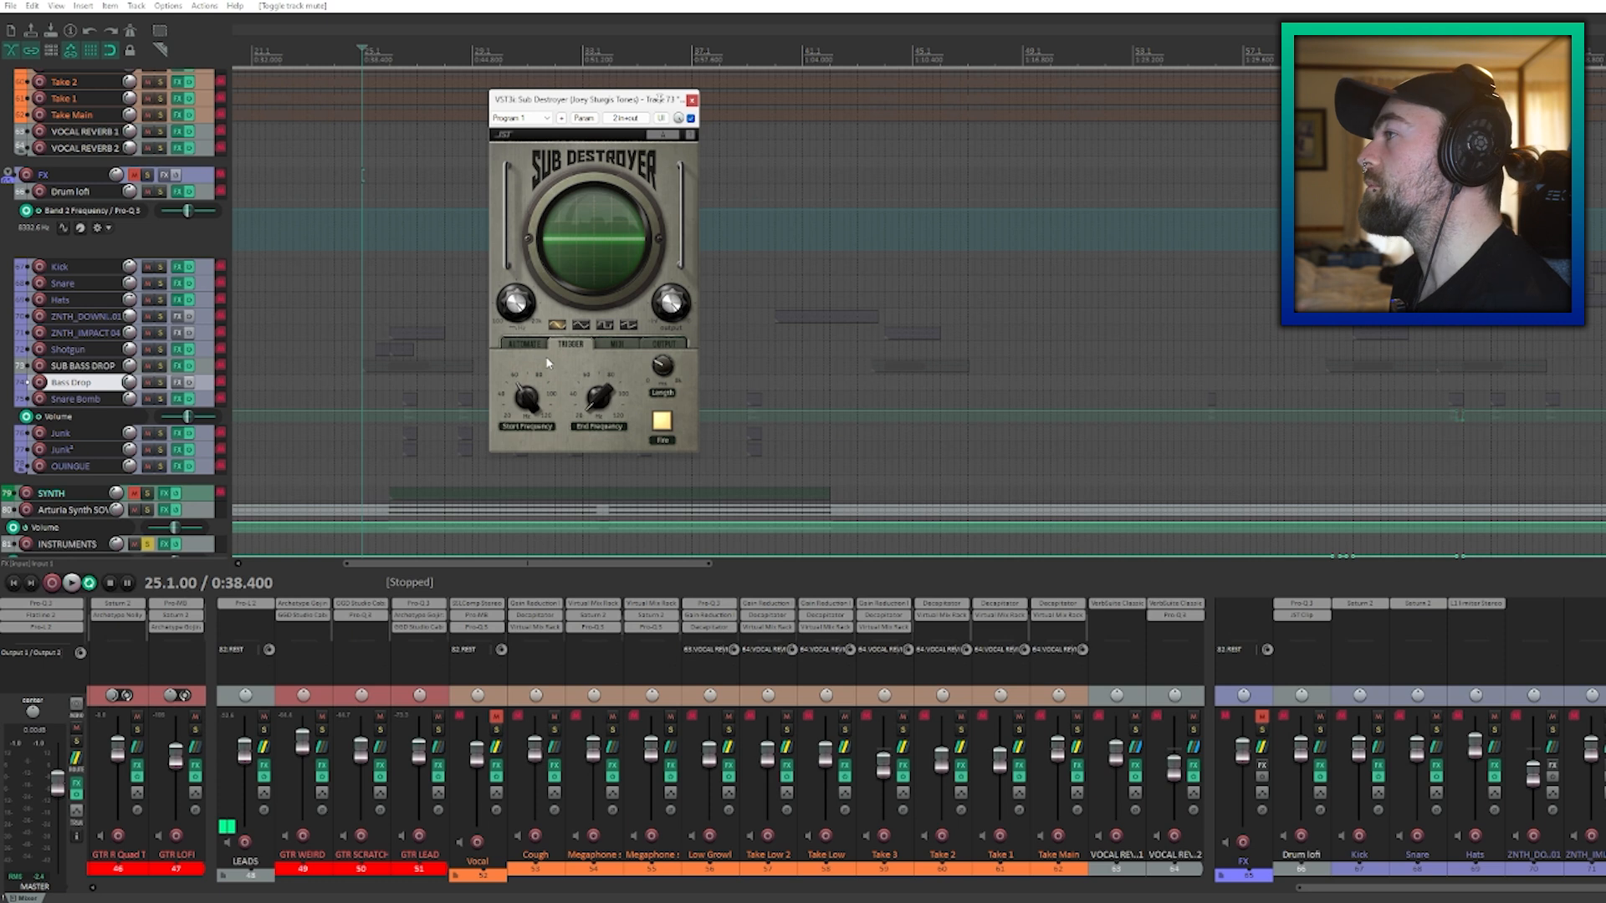
# Examine the Sub Destroyer trigger settings on the sub bass drop track and fire a test drop.
pyautogui.moveTo(549, 382)
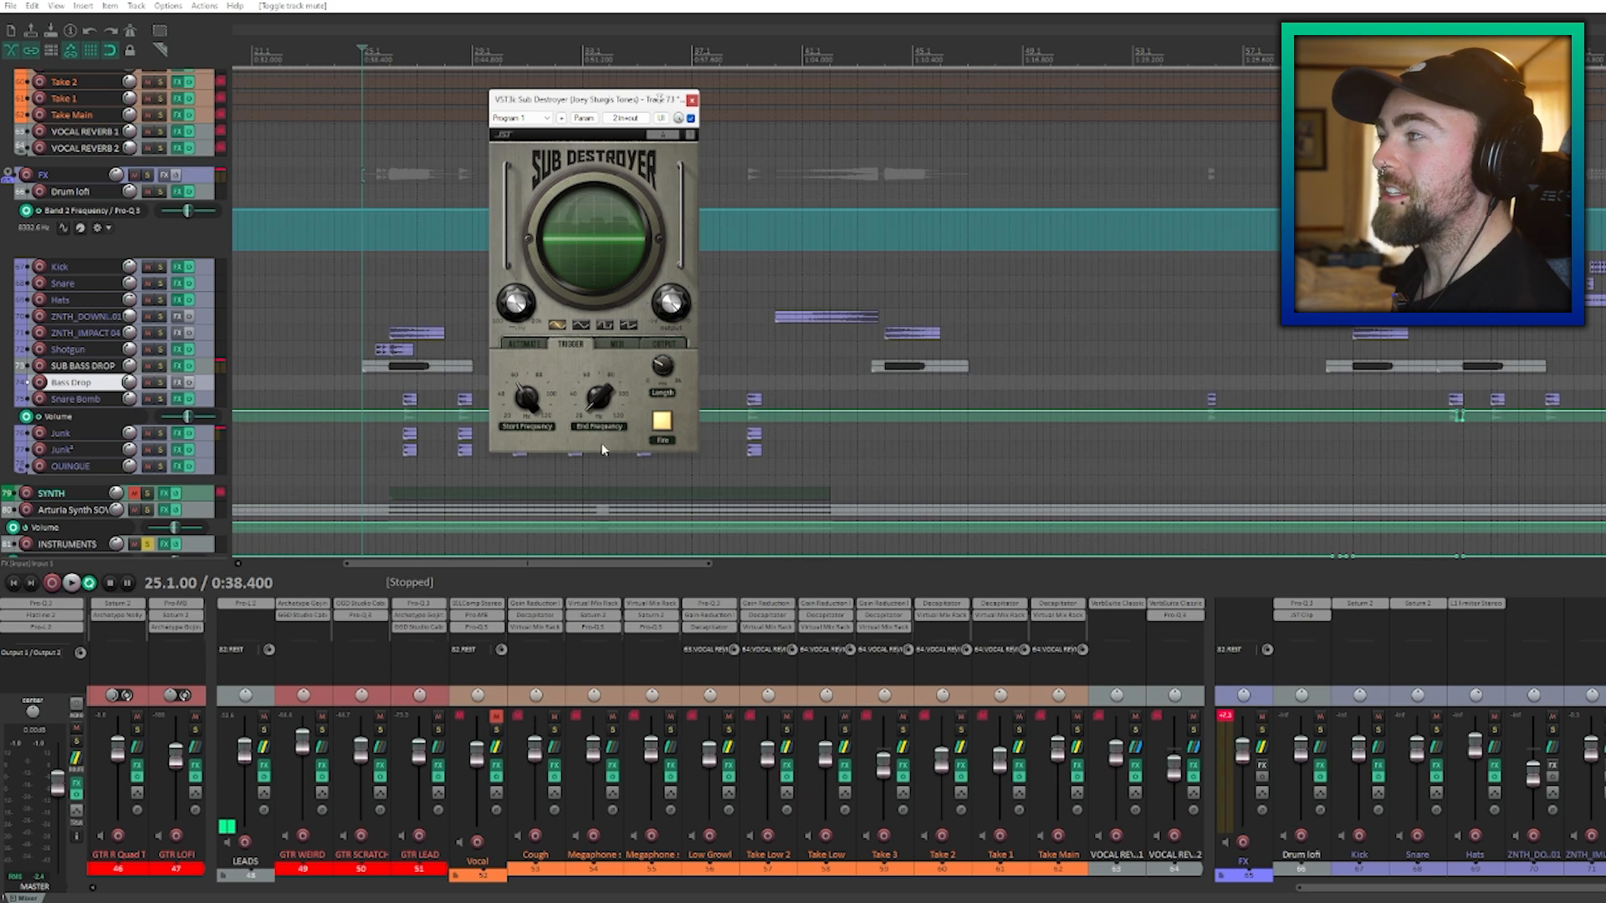
pyautogui.click(662, 423)
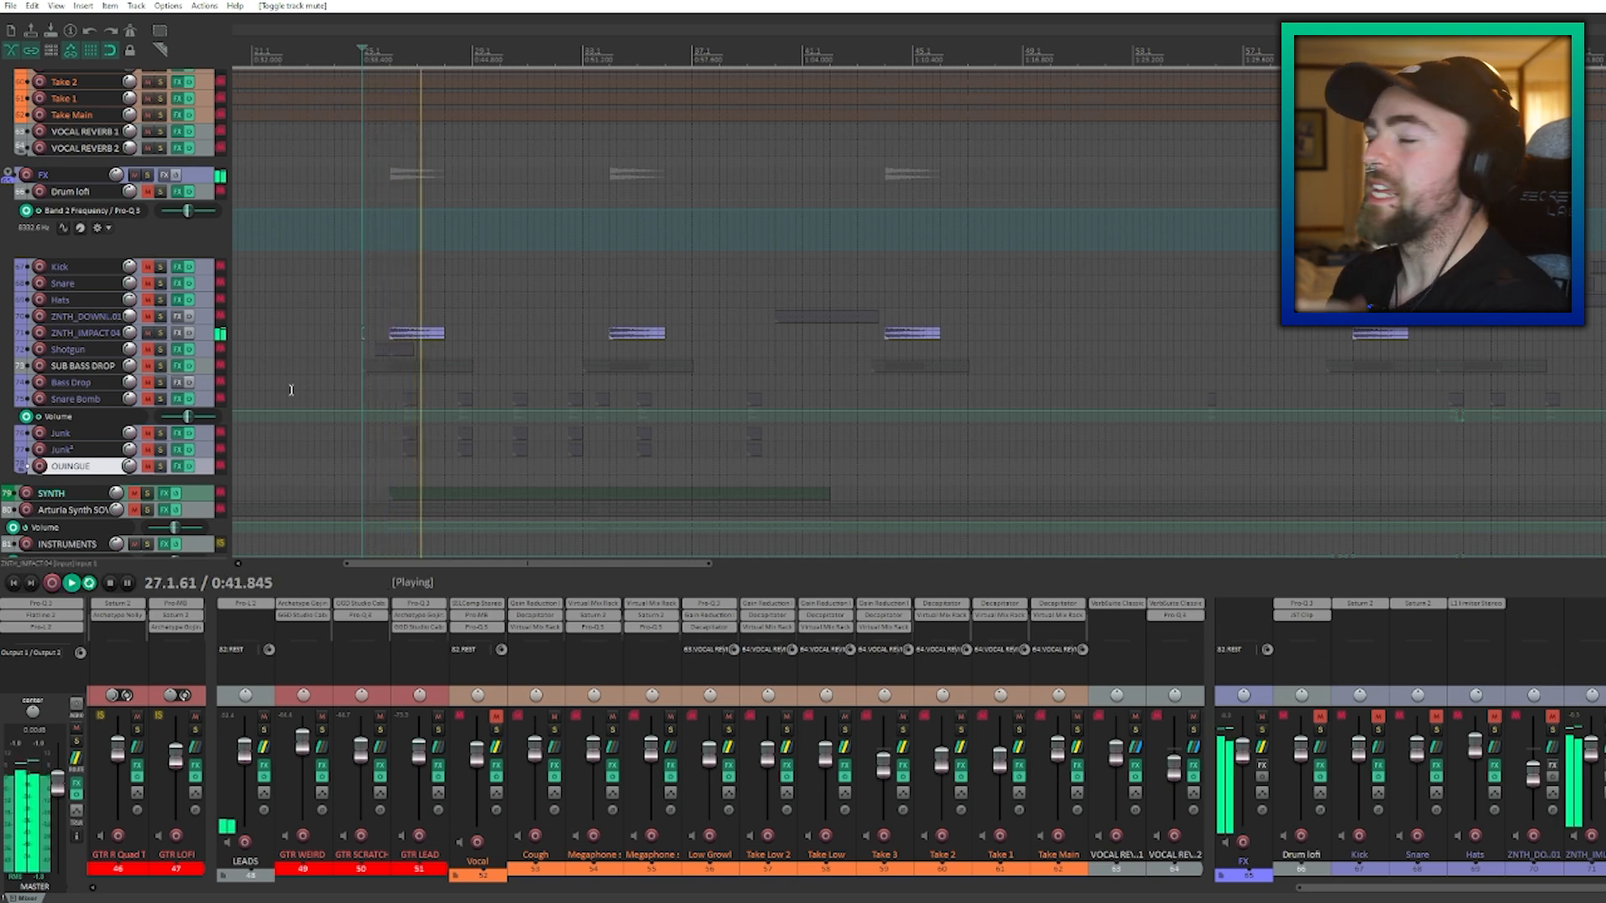
# Stop the solo impact playback and audition the ZNTH_IMPACT sample together with SUB BASS DROP from bar 25.
pyautogui.press('space')
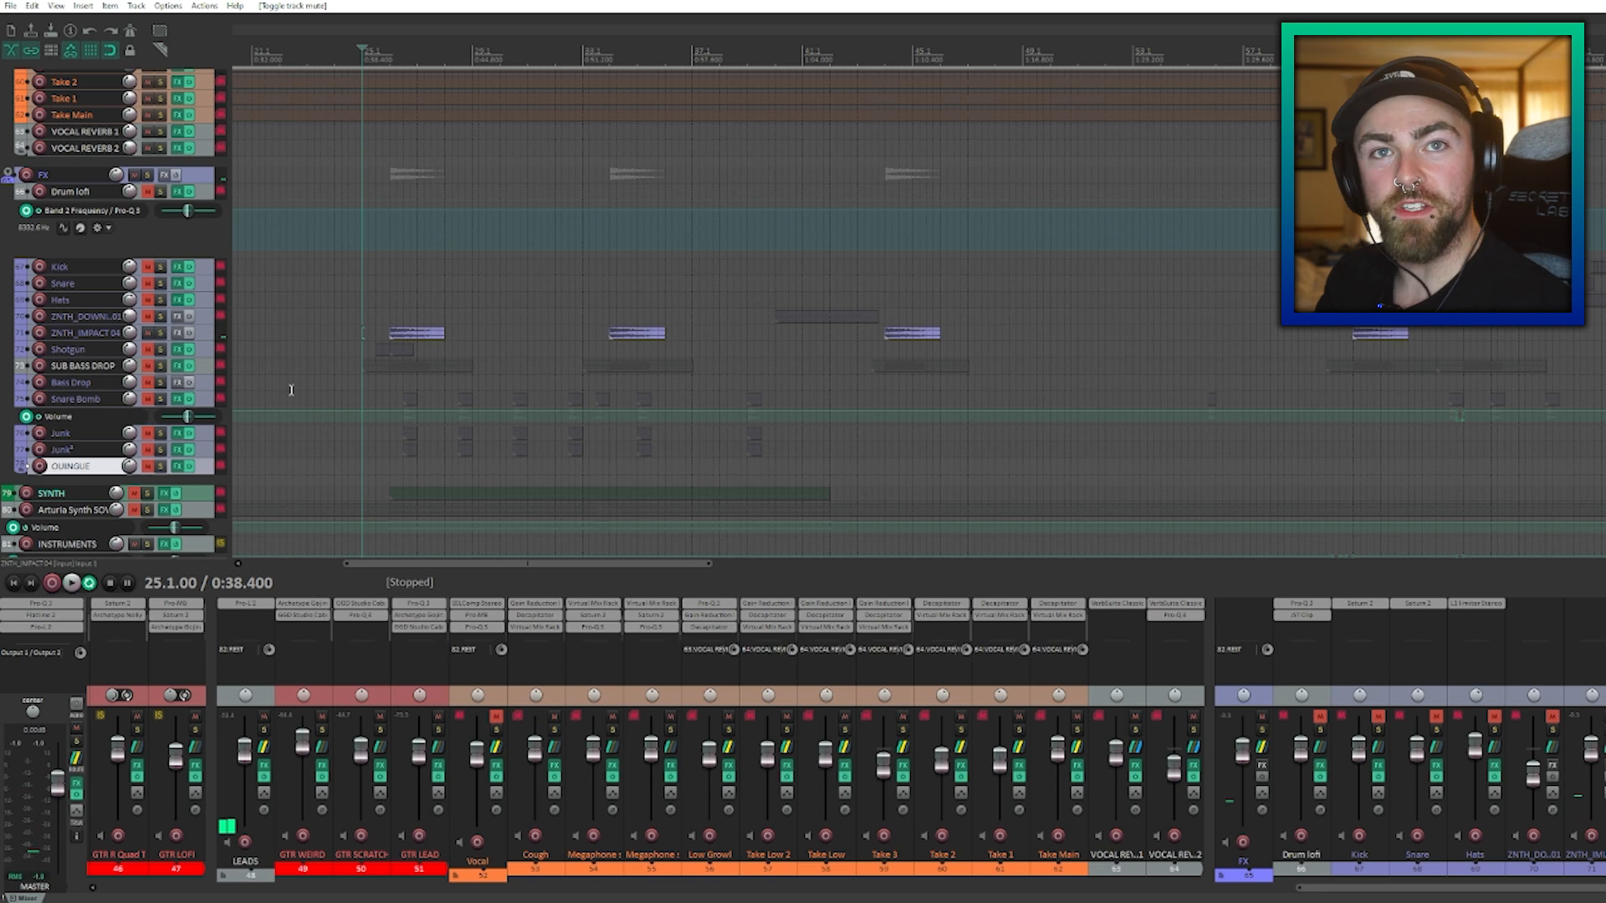
pyautogui.scroll(-1, 292, 389)
pyautogui.press('space')
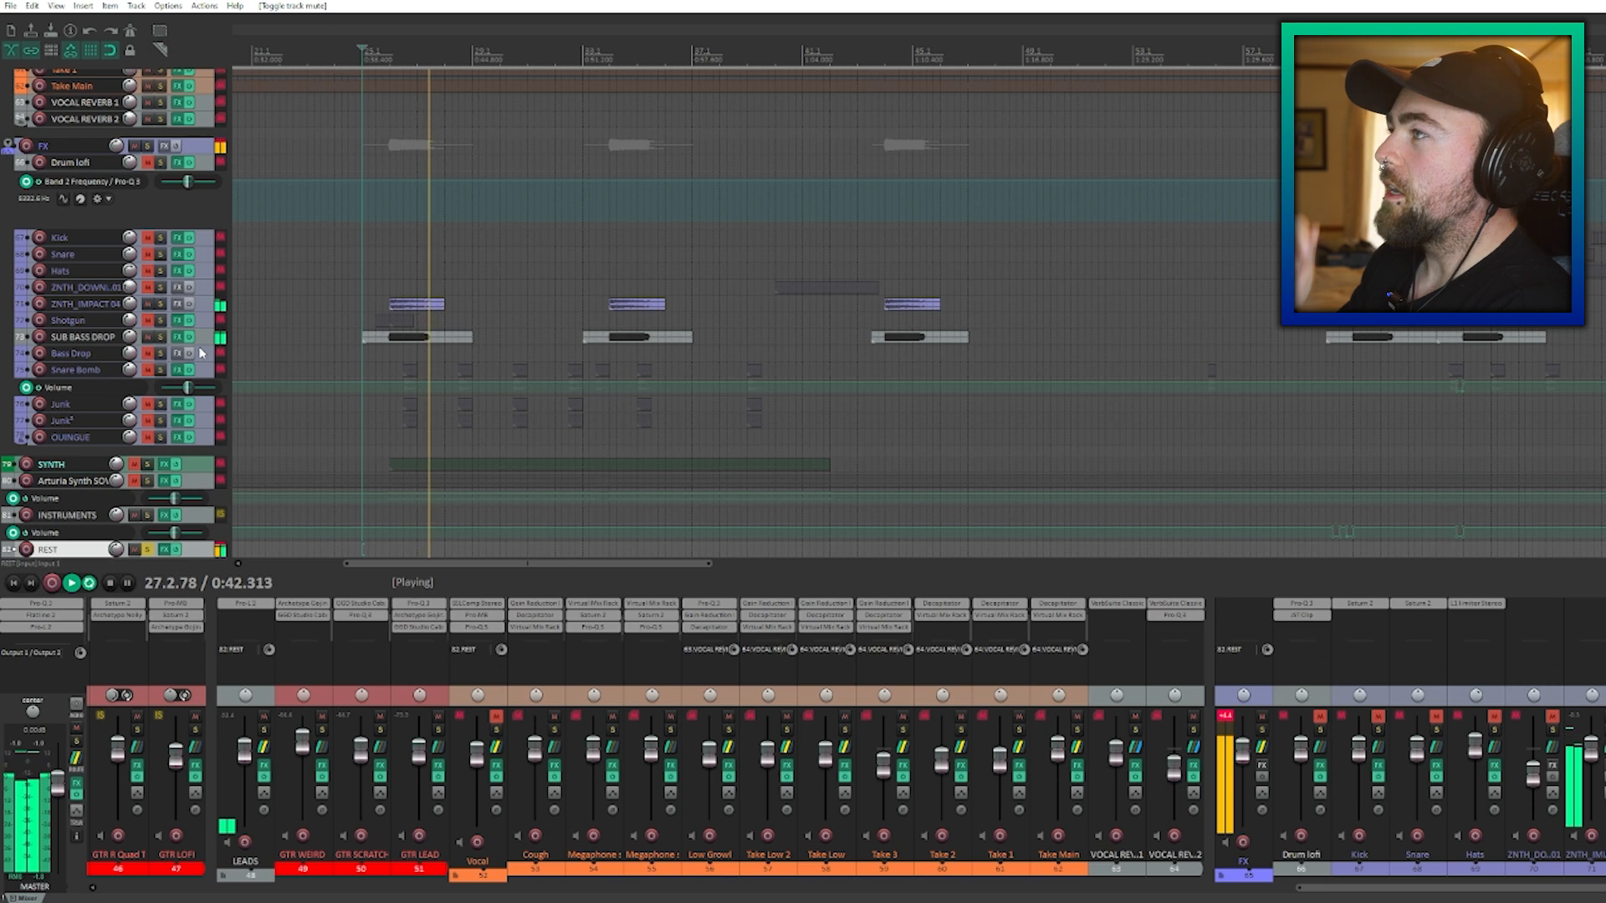
pyautogui.press('space')
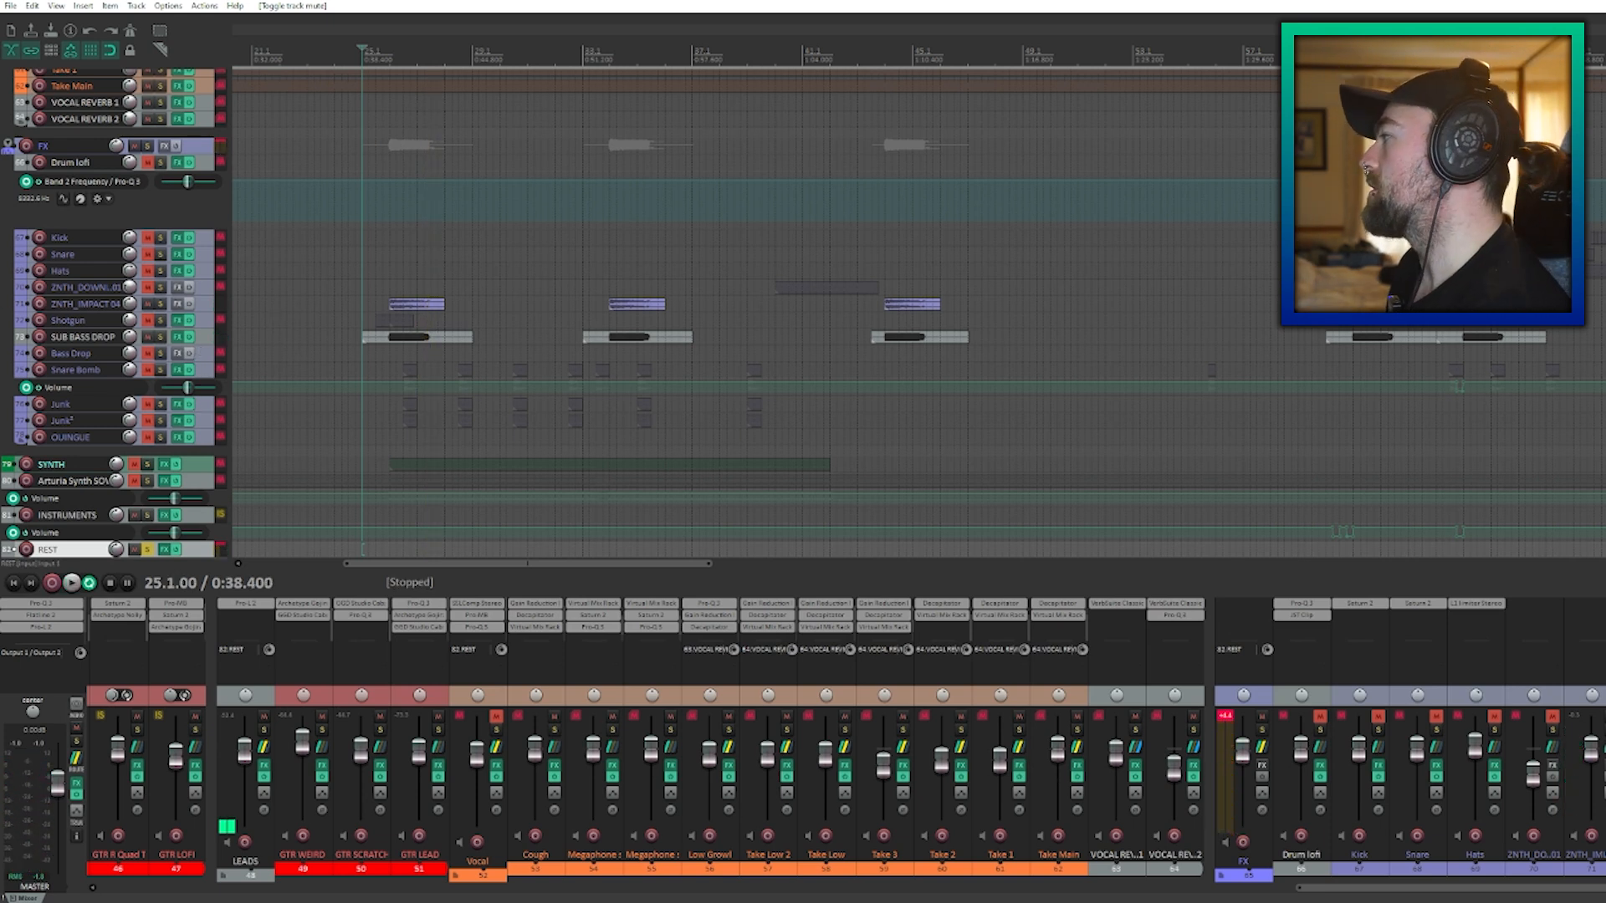
# Audition the Snare Bomb track from bar 26, first with the ZNTH_IMPACT sample and again by itself.
pyautogui.click(67, 515)
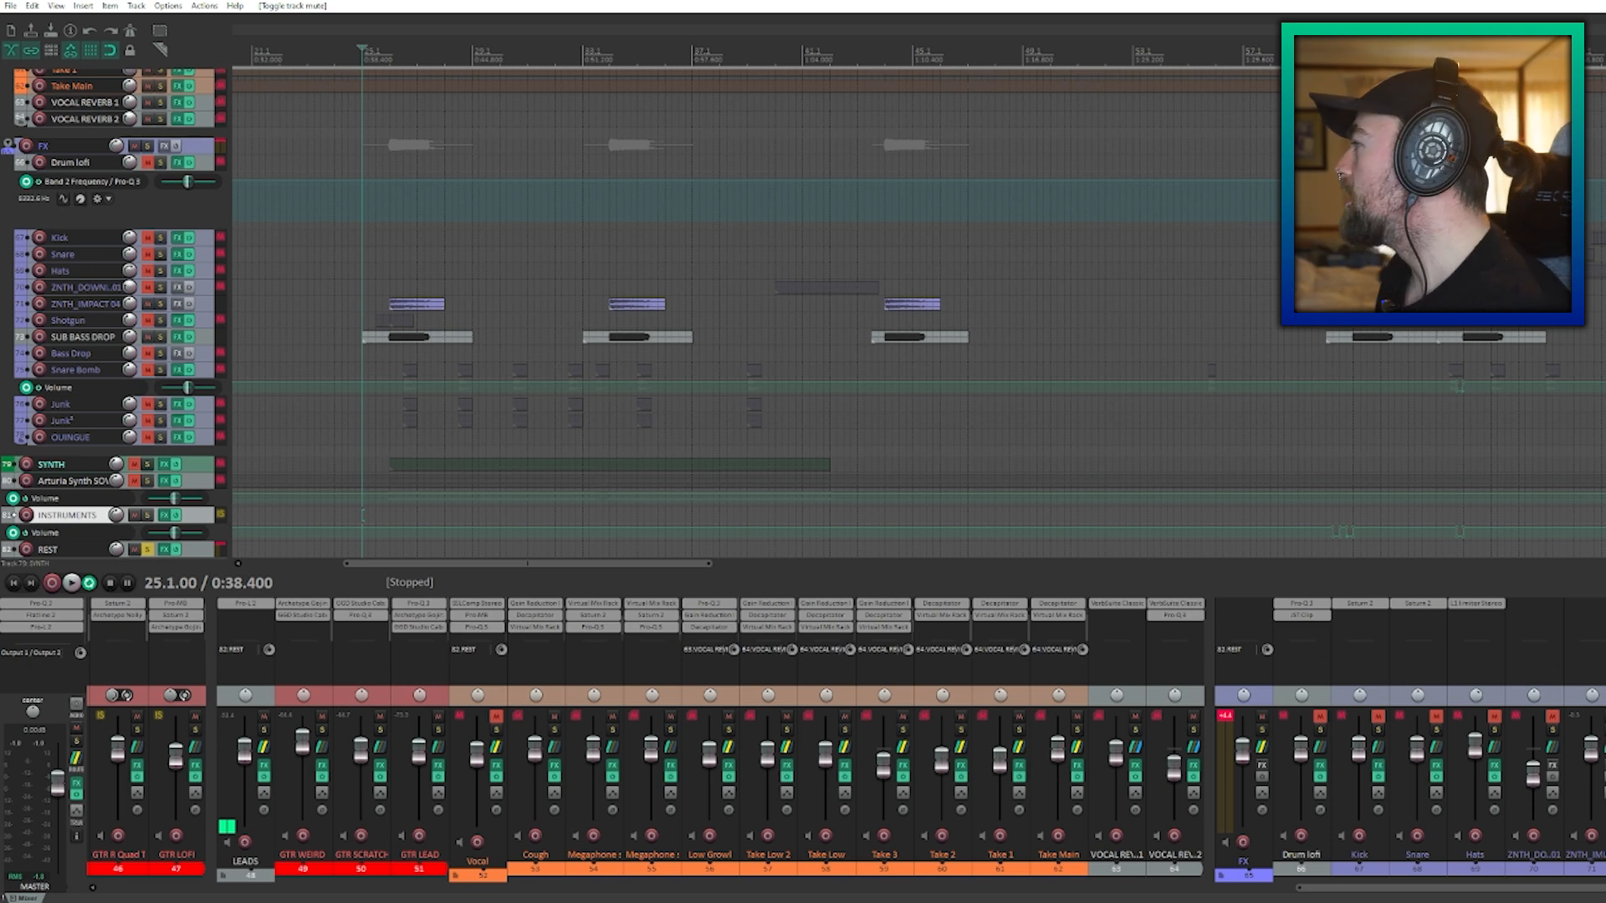
pyautogui.click(67, 549)
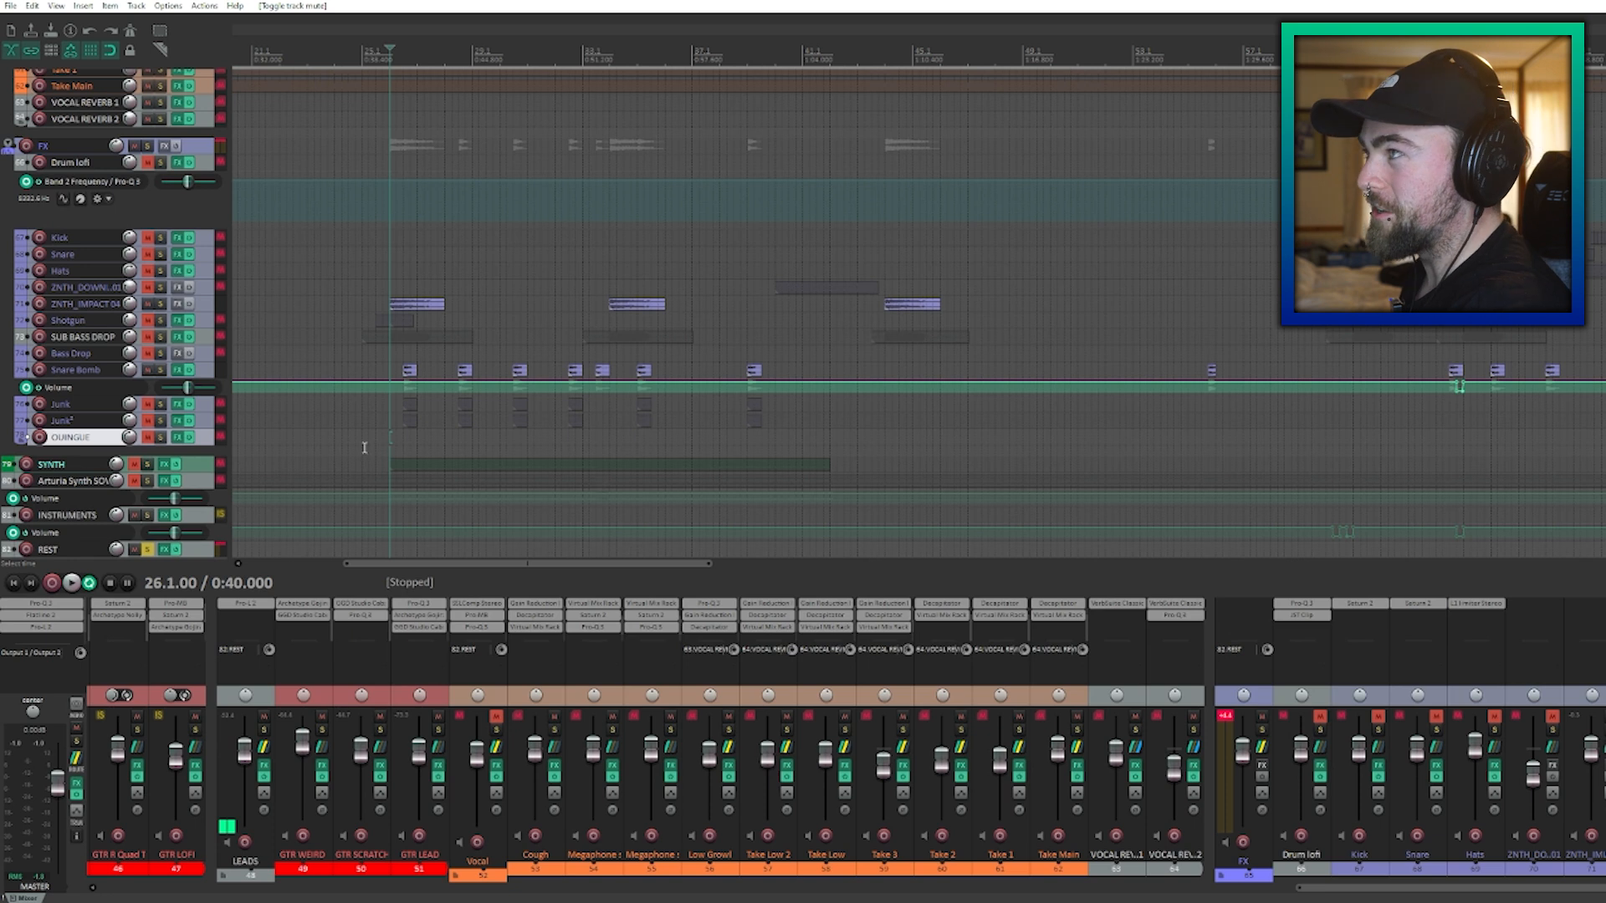
pyautogui.press('space')
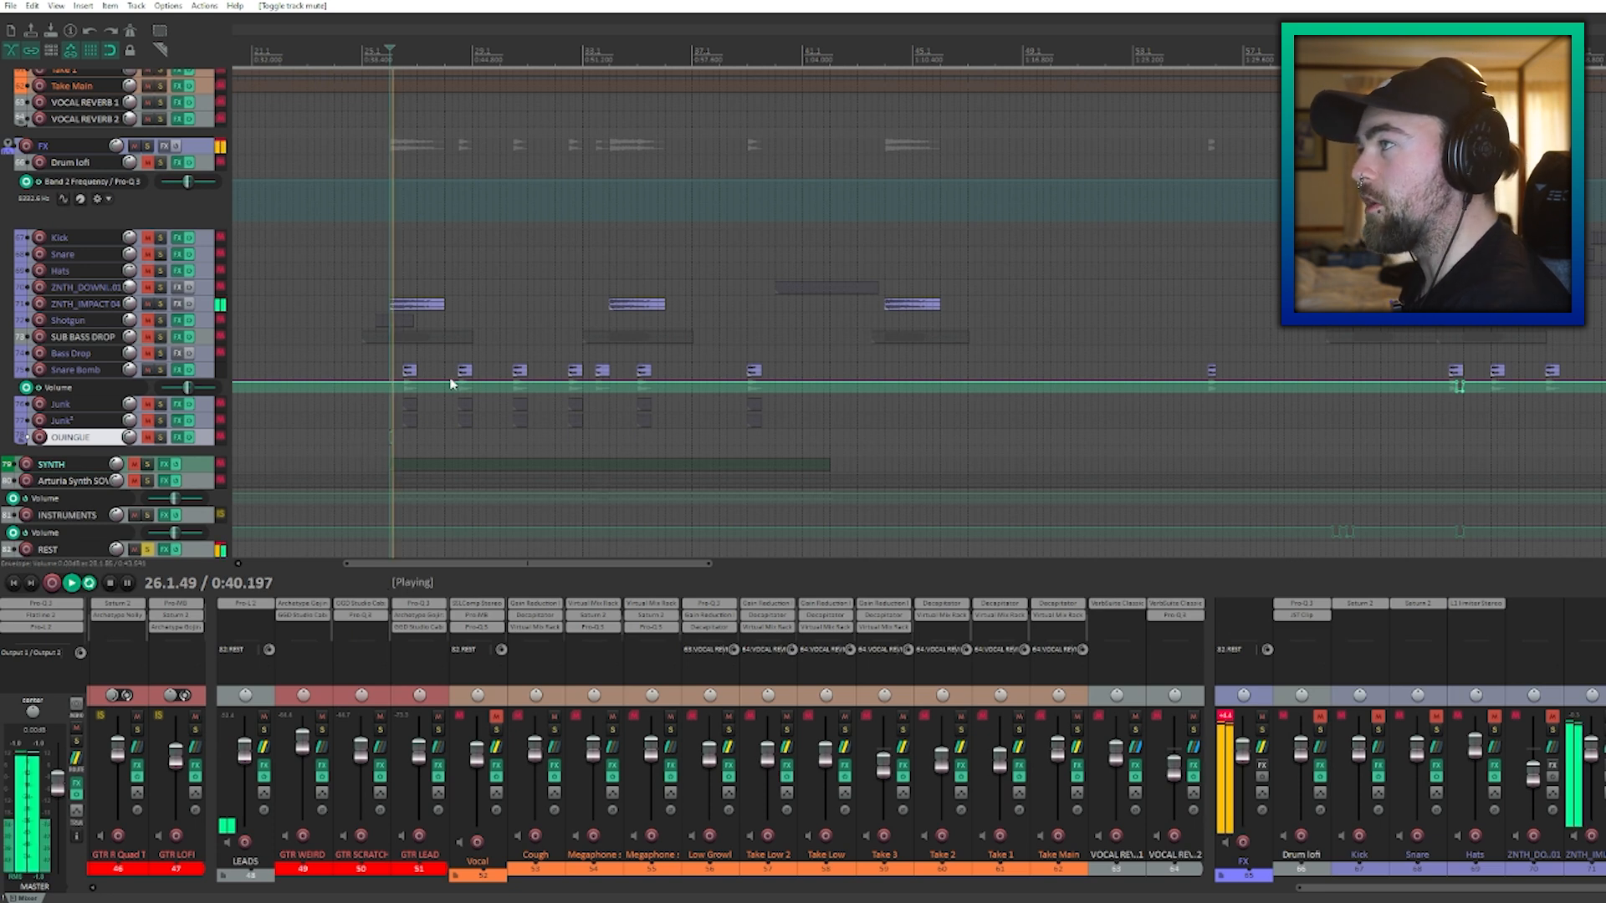
pyautogui.press('space')
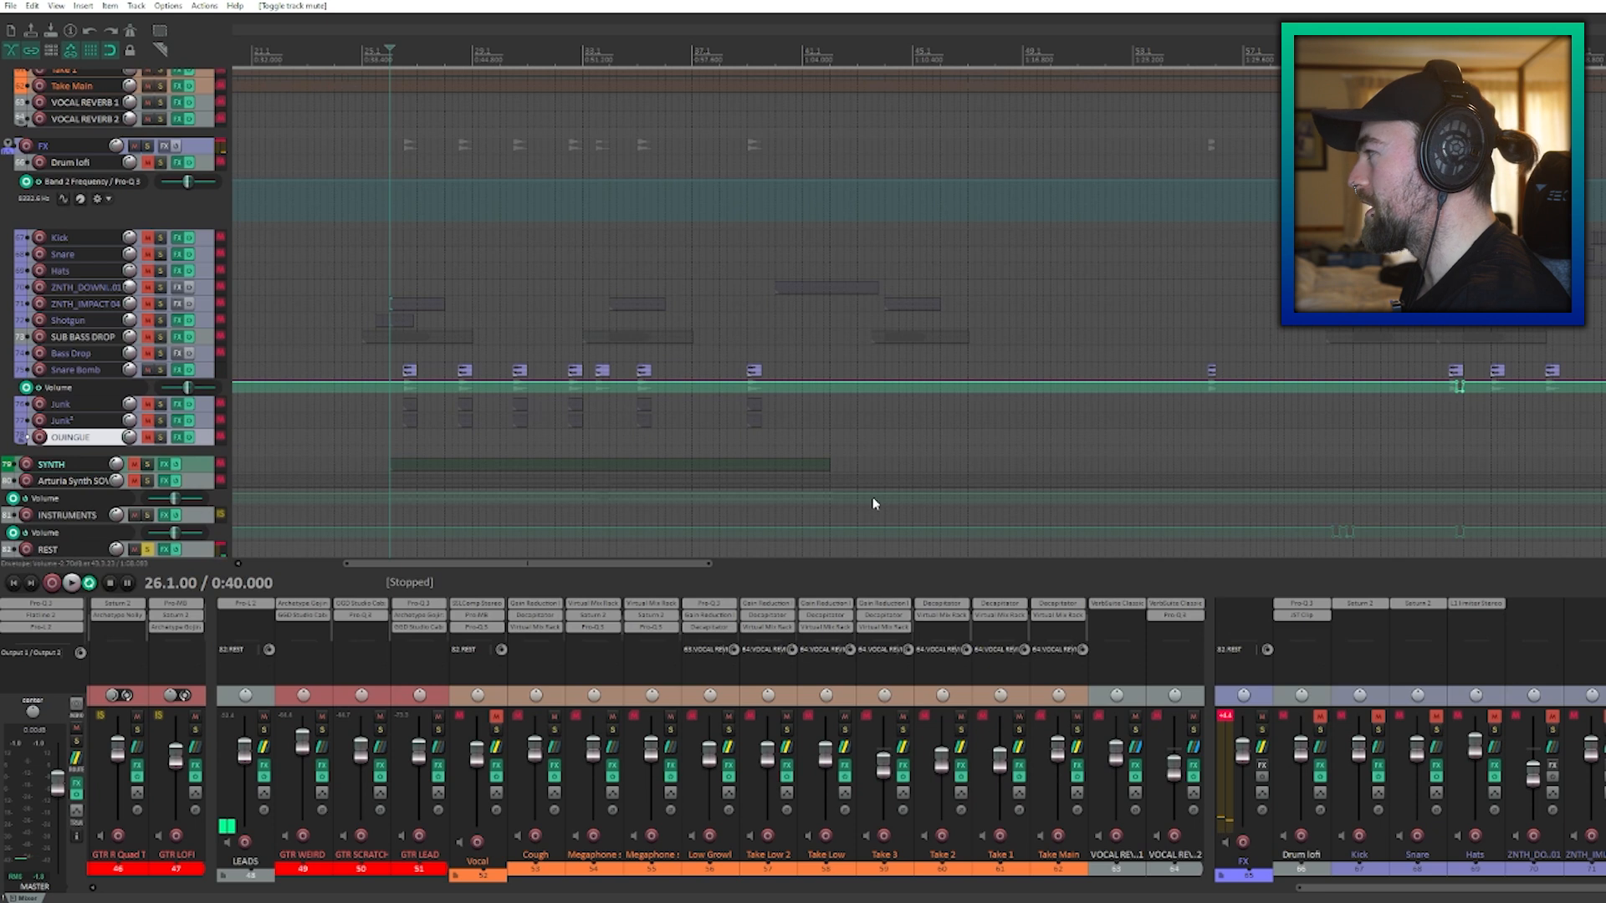
pyautogui.press('space')
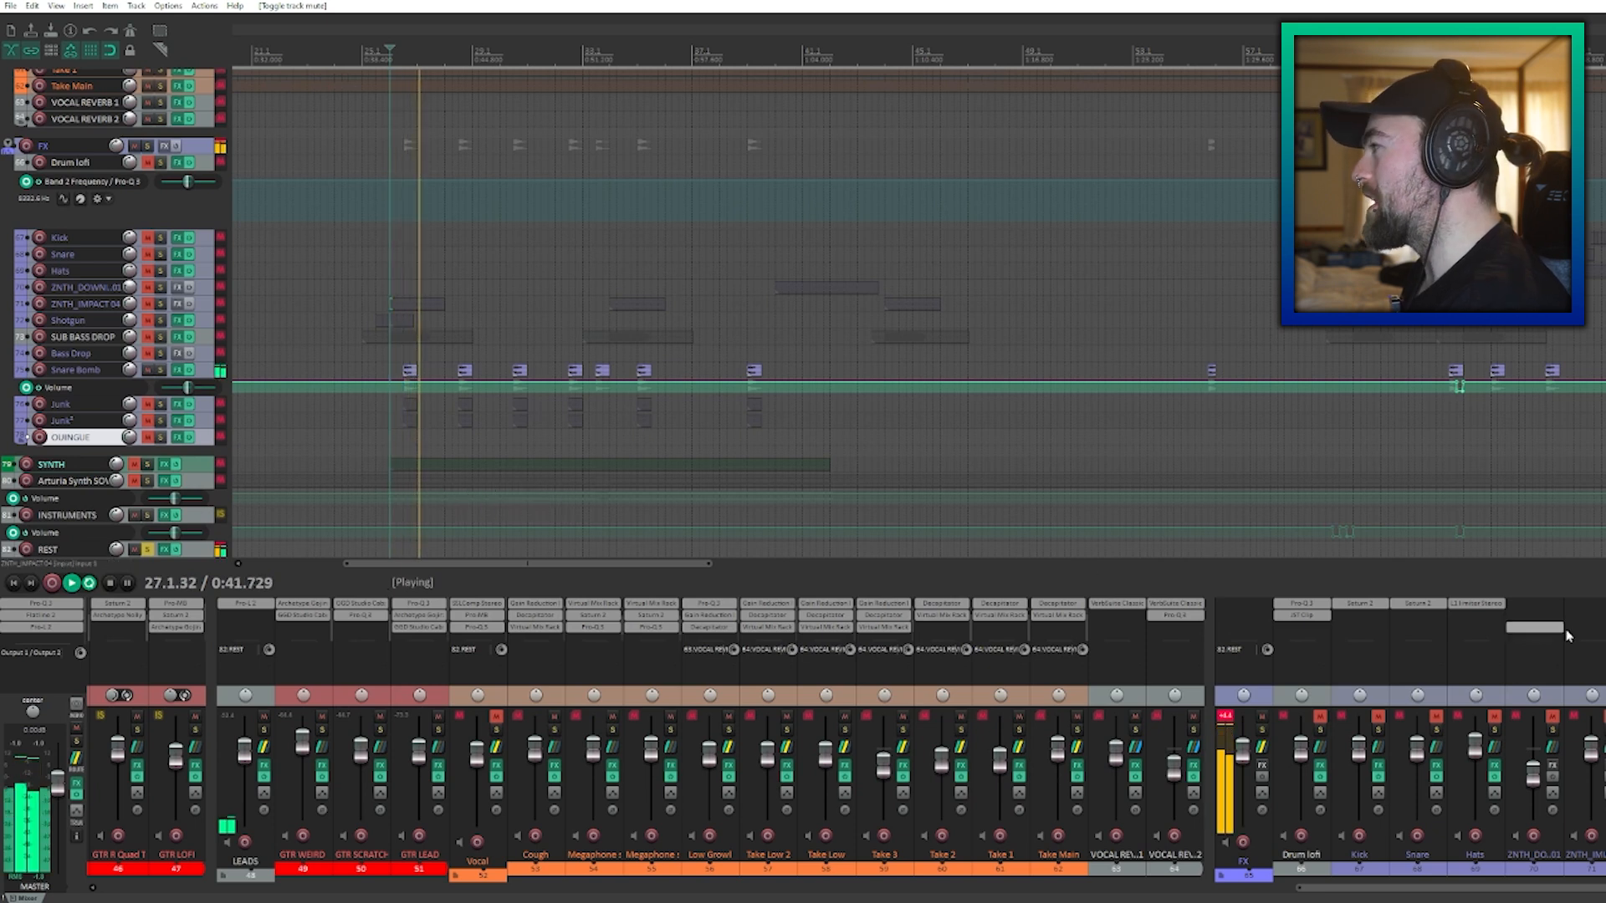
pyautogui.click(656, 425)
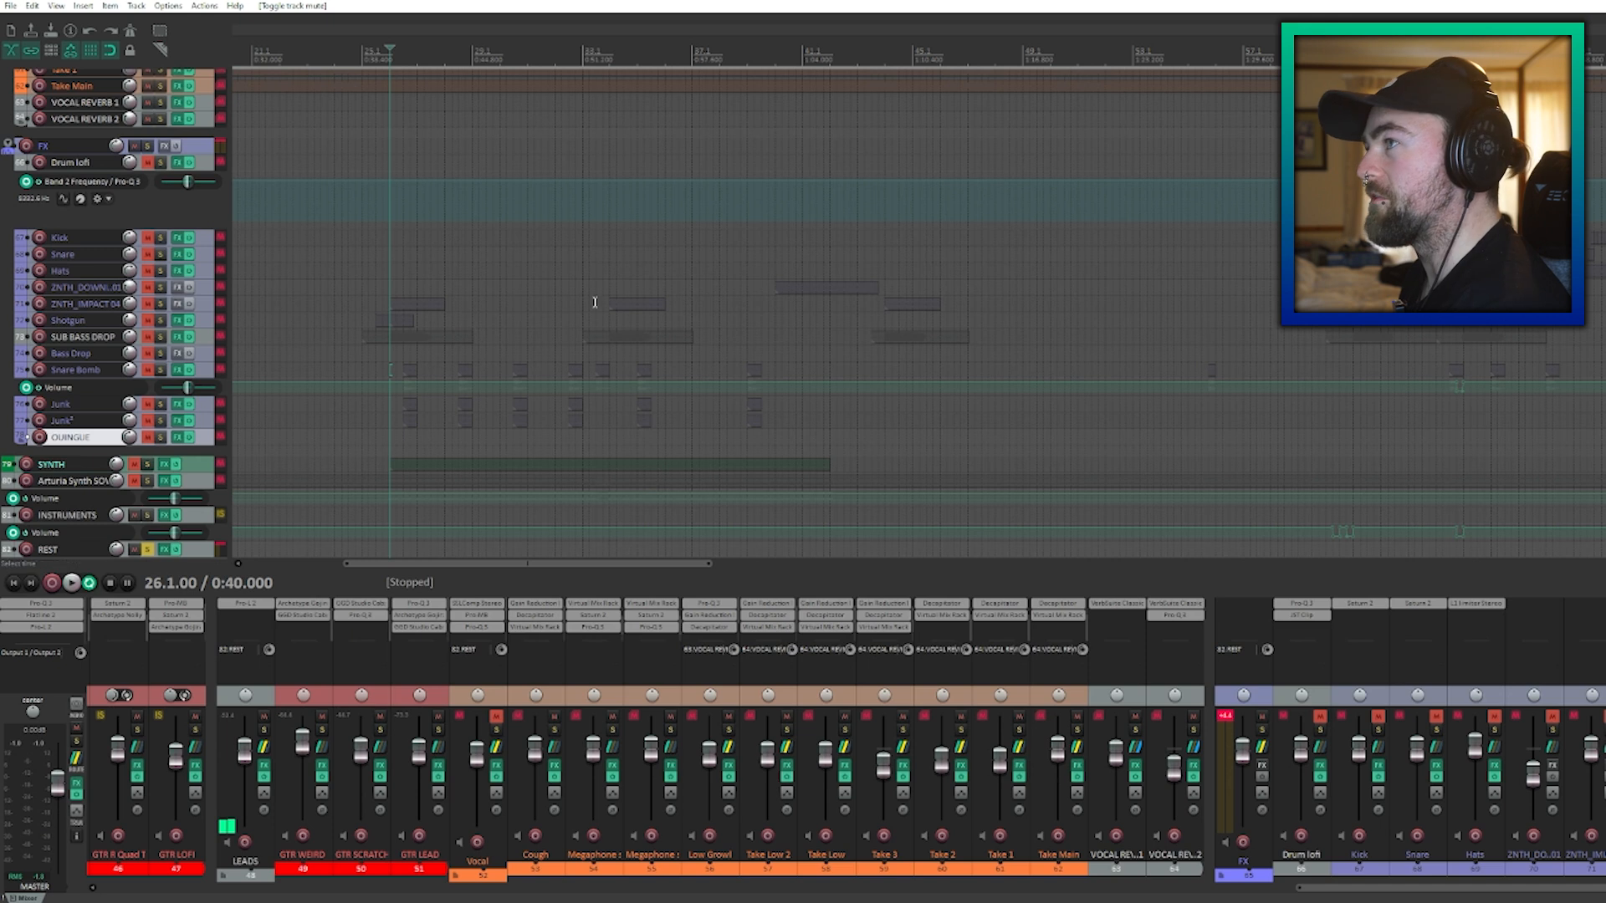
# Audition the two Junk tracks from bar 26, first by themselves and again together with the Snare Bomb track.
pyautogui.click(148, 420)
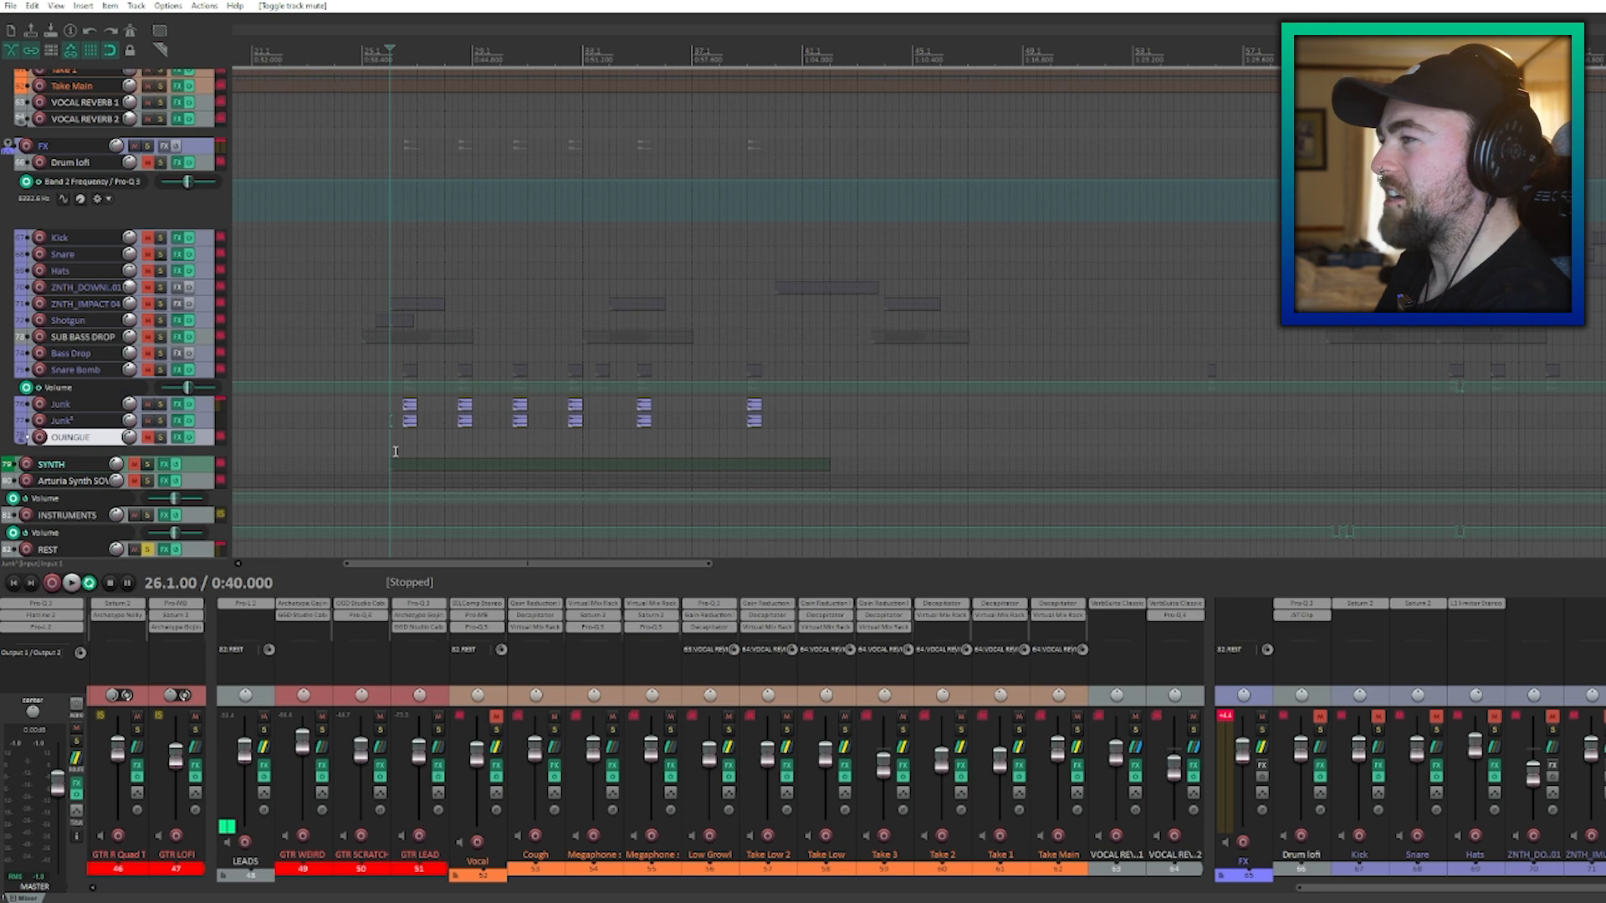
pyautogui.press('space')
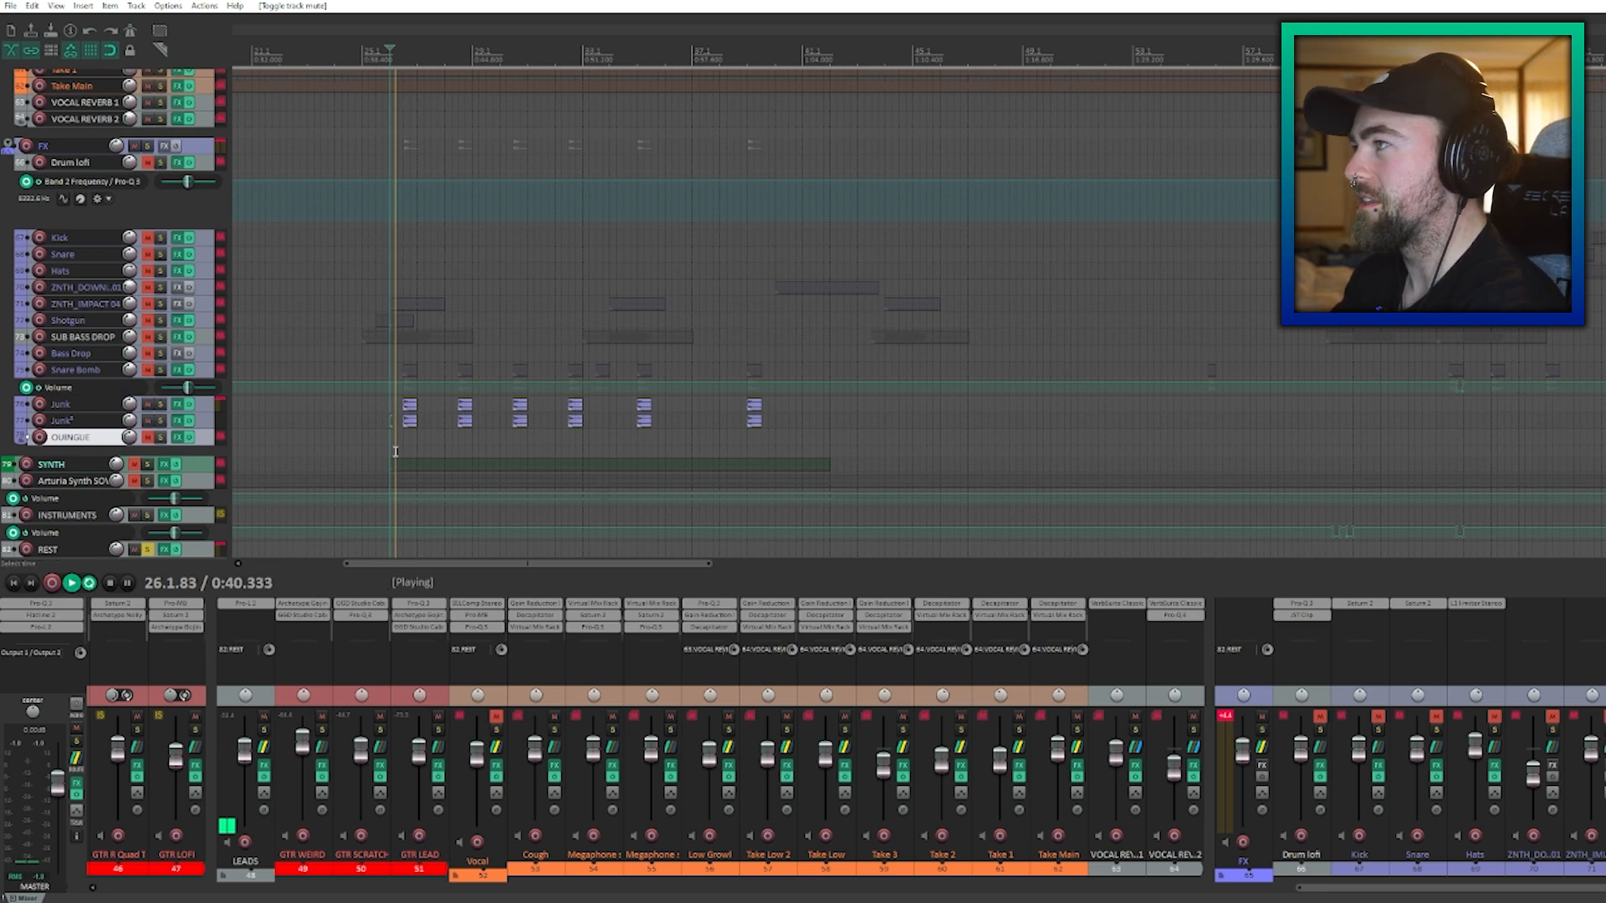
pyautogui.press('space')
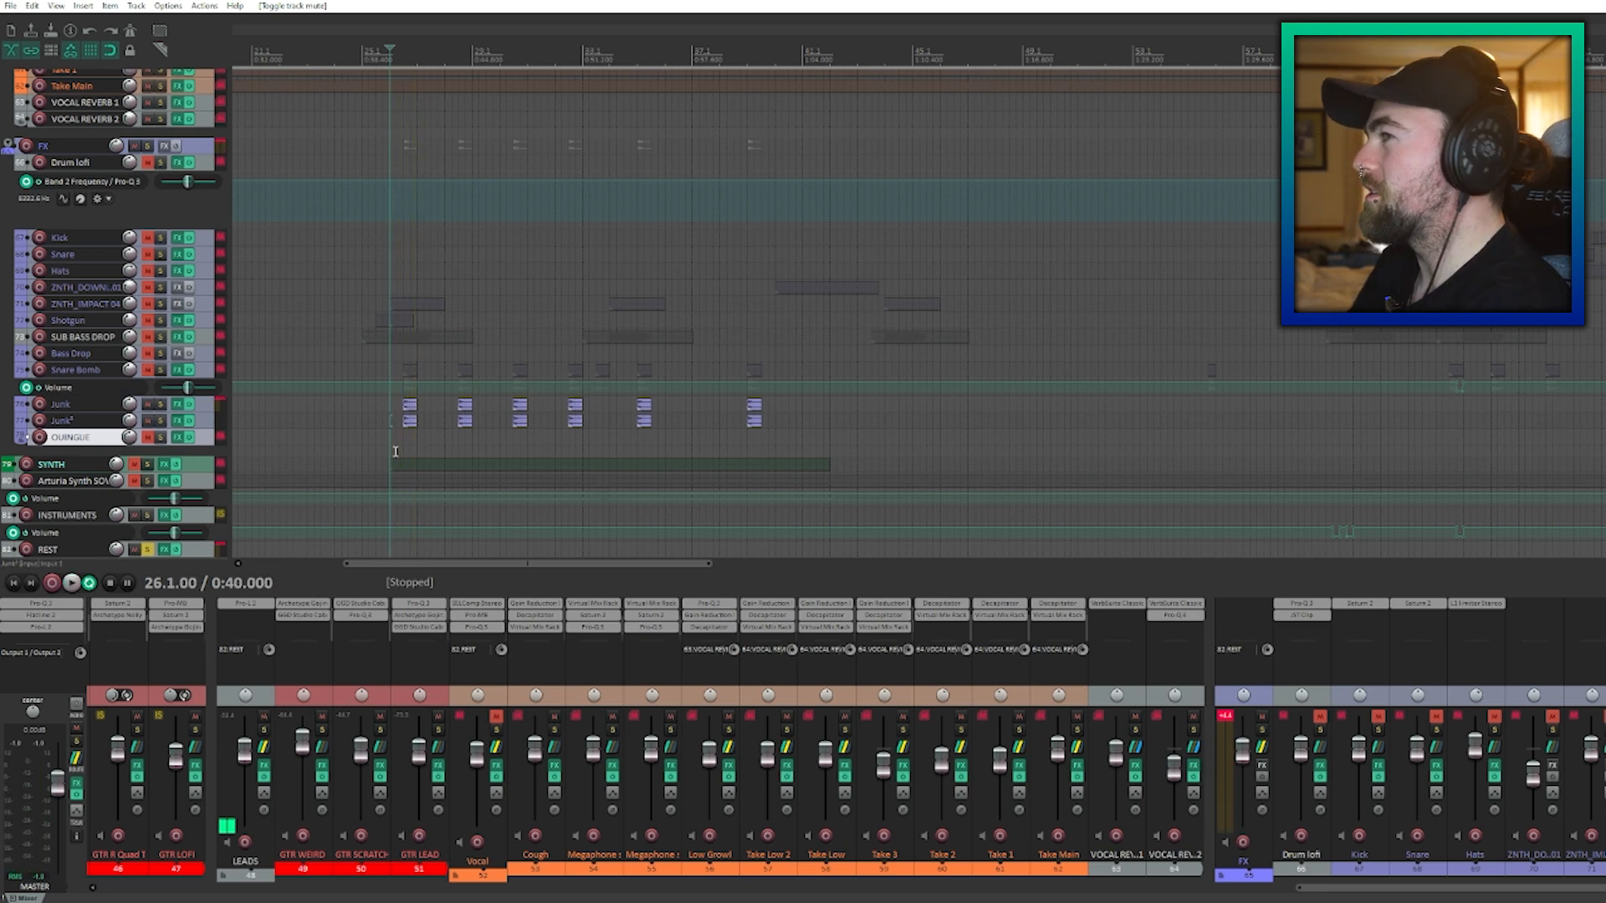
pyautogui.click(148, 370)
pyautogui.press('space')
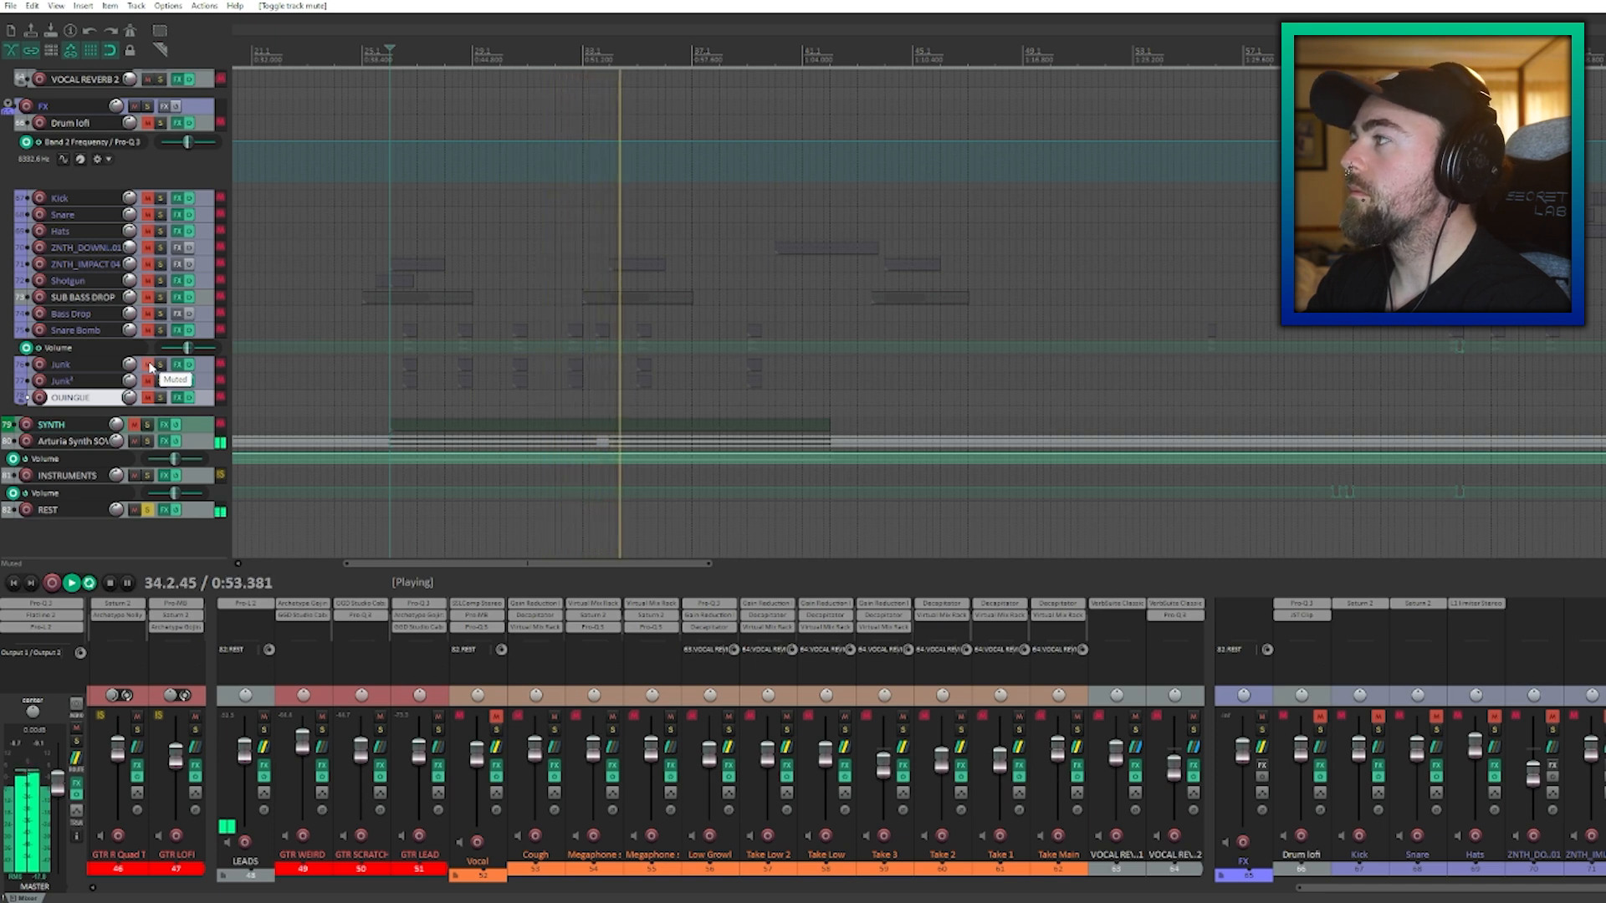
# Stop the Arturia synth playback and audition the GTR SCRATCH track from bar 103.
pyautogui.press('space')
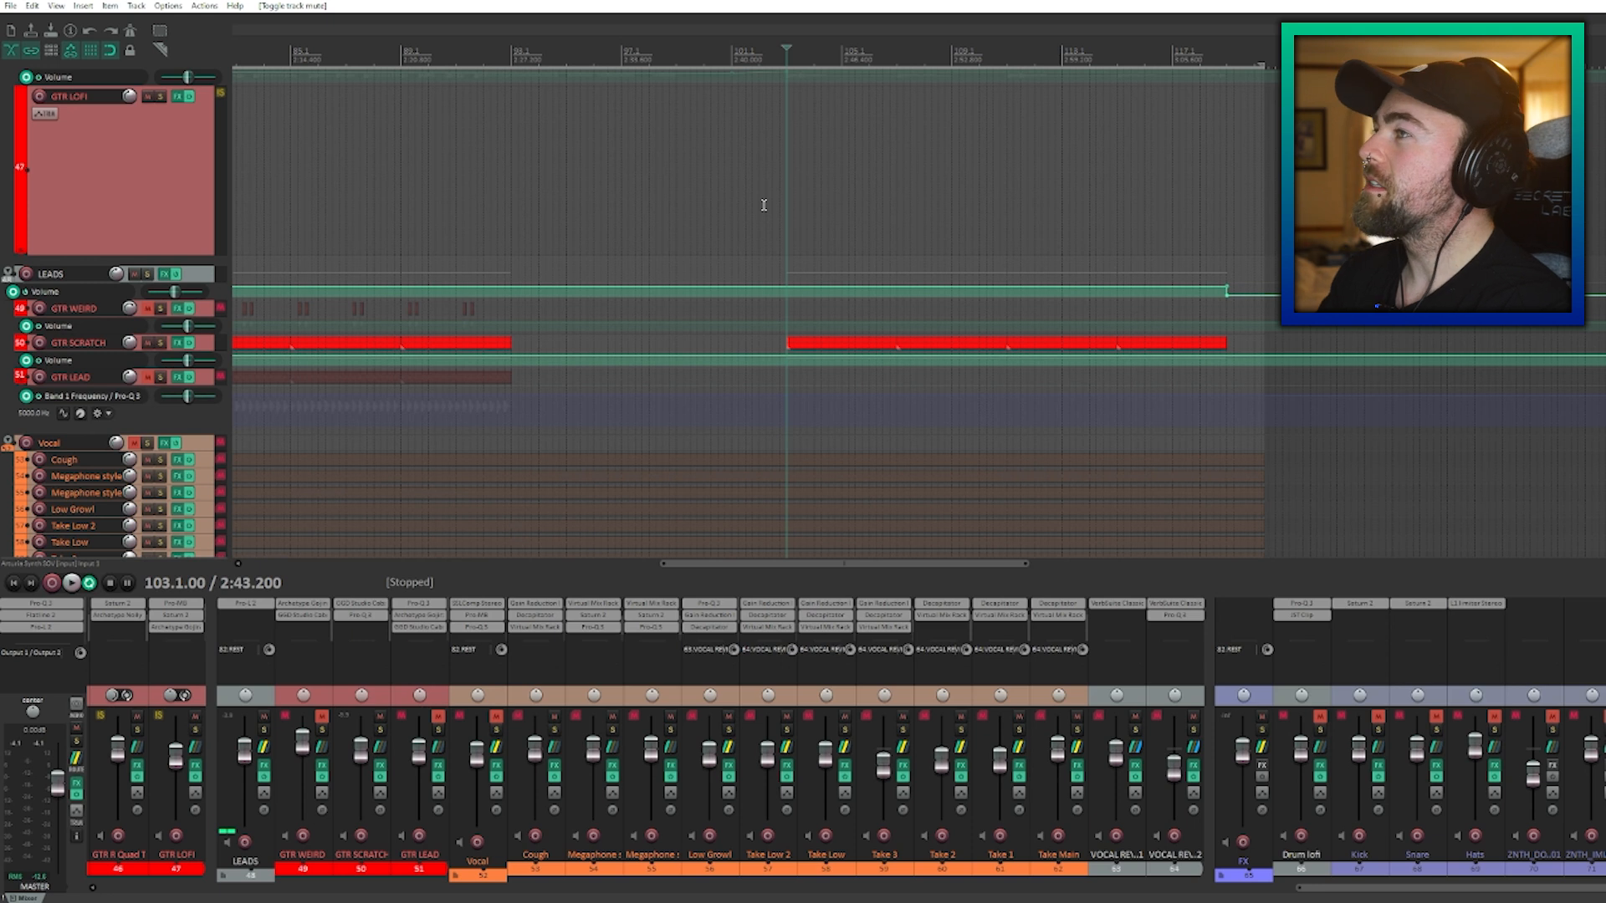
pyautogui.press('space')
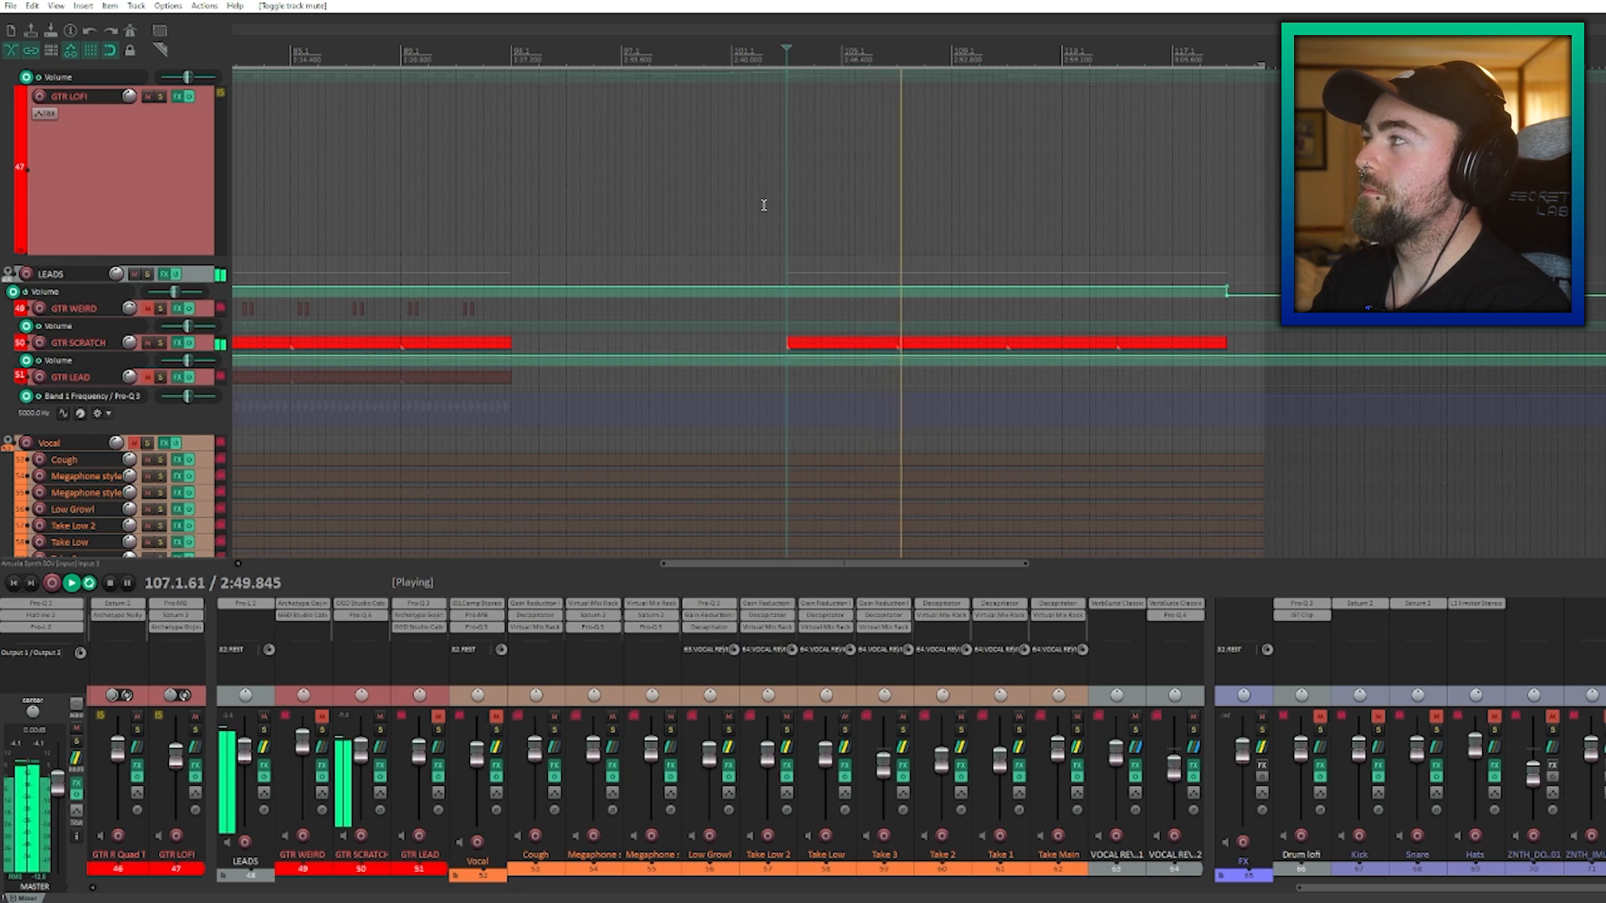
pyautogui.press('space')
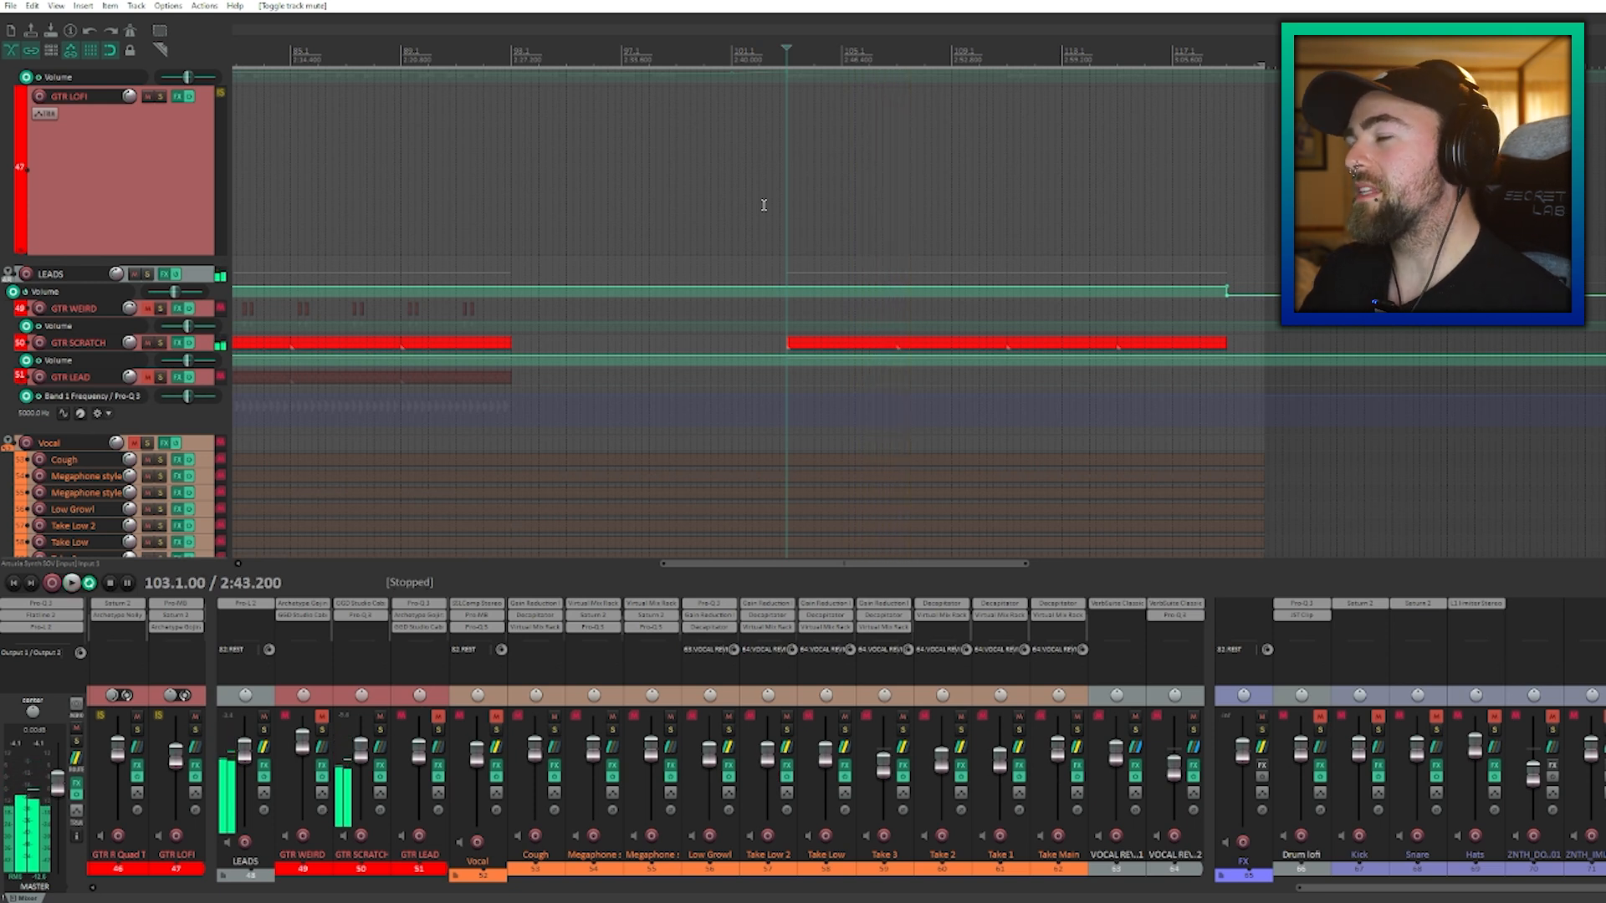